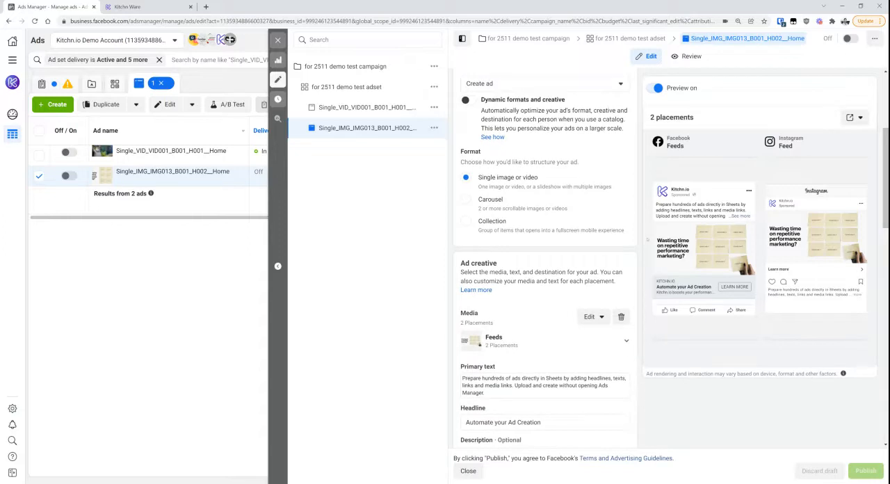
Review the creative setup of the image ad, and open the video ad Single_VID_VID001_B001_H001__Home to compare its setup
scroll(647, 239, down, 1)
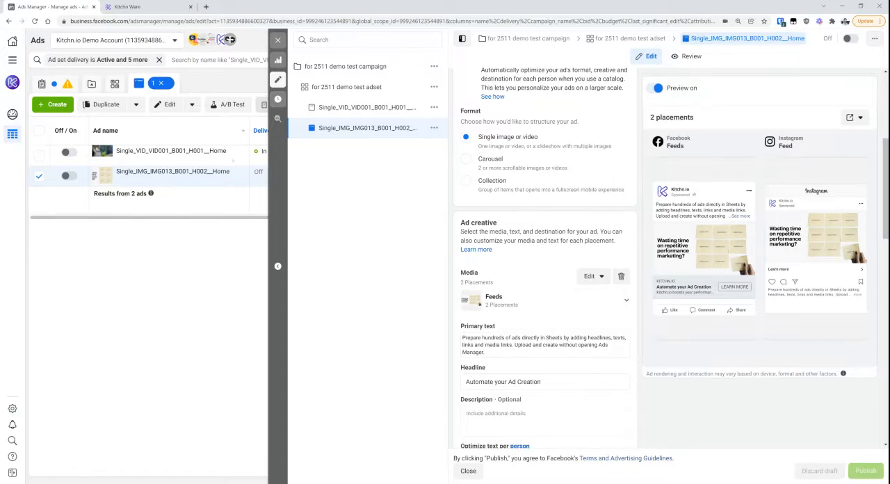
click(167, 156)
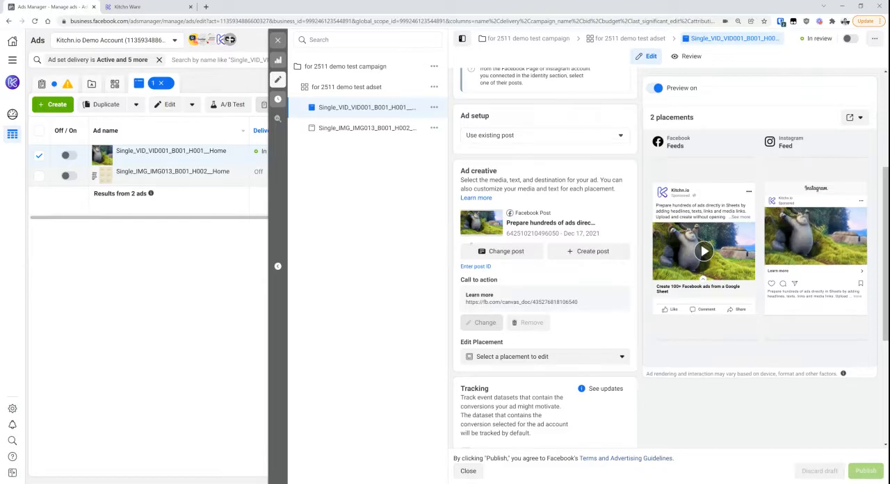
Switch to the Kitchn automation builder and shift the Stop, Update Facebook Ad and second Patch Json nodes slightly to spread out the flow
click(157, 5)
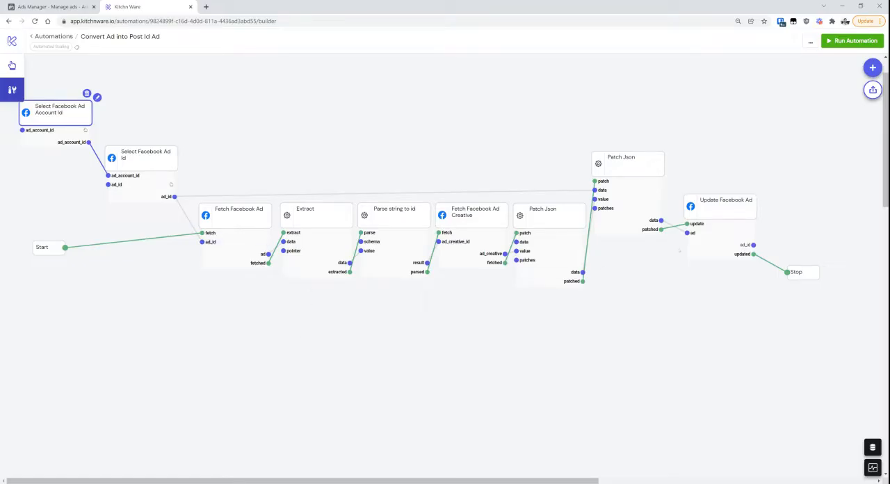
drag(799, 272, 815, 277)
drag(726, 205, 743, 213)
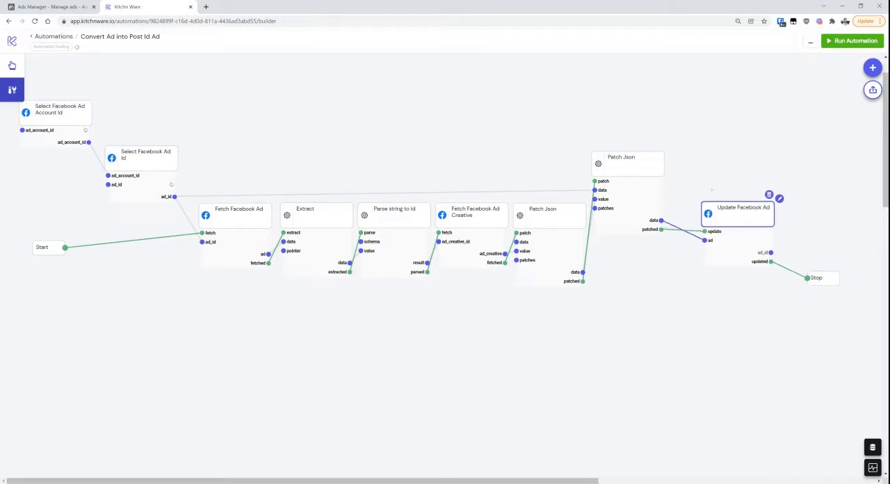
drag(629, 167, 643, 172)
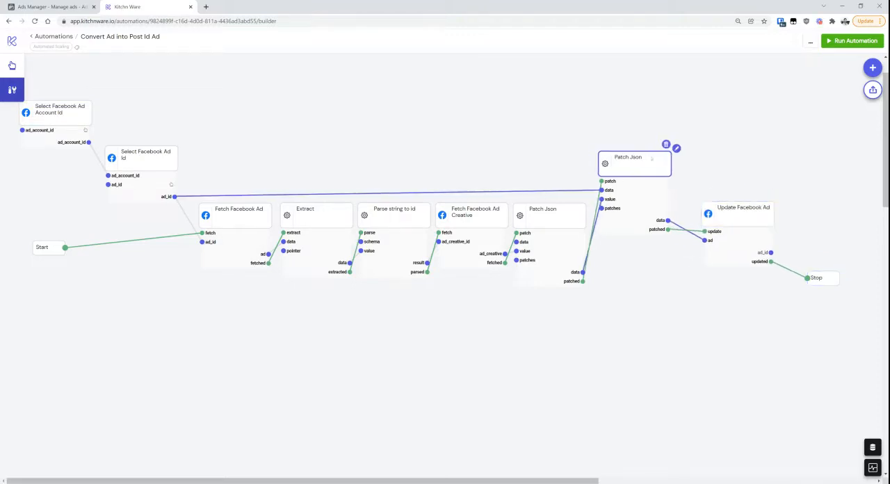
click(347, 151)
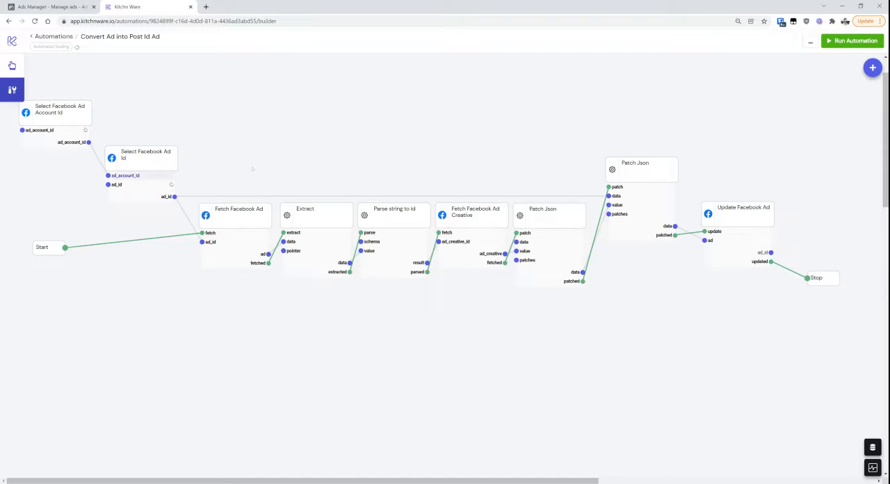
Switch to Ads Manager, open the ad Single_IMG_IMG013_B001_H002__Home and copy its ad ID
click(52, 6)
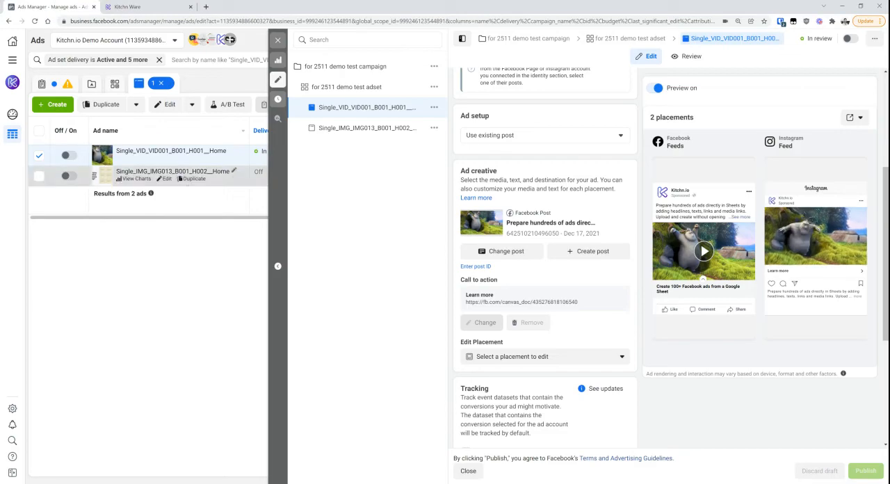
click(236, 183)
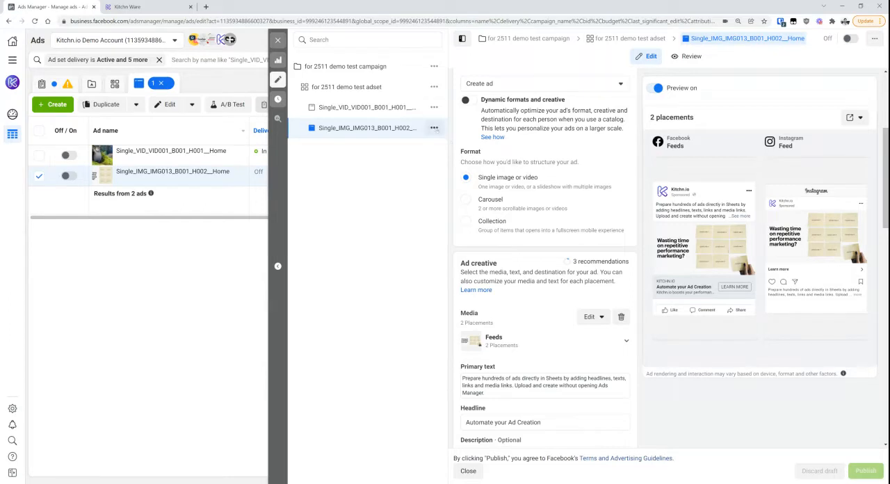
click(433, 127)
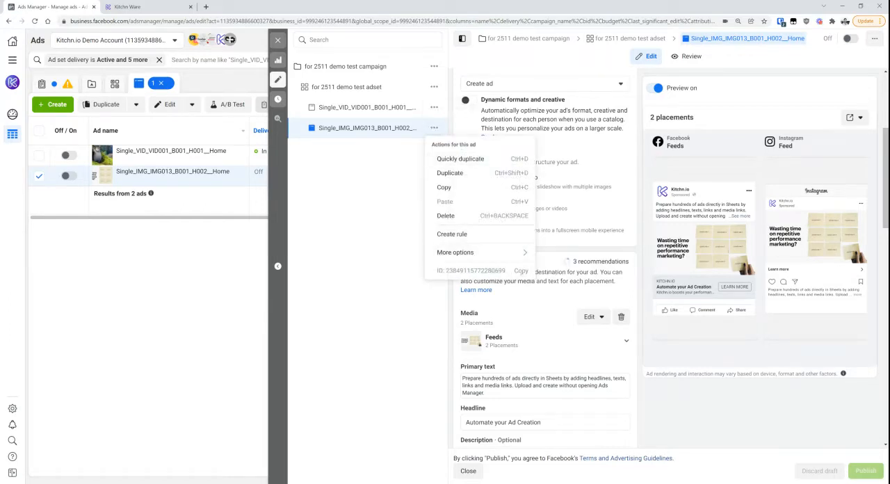
click(520, 271)
In the Kitchn automation, set the Select Facebook Ad Id node's ad_id to Single_IMG_IMG013_B001_H002__Home using the copied ID, and save it
click(151, 9)
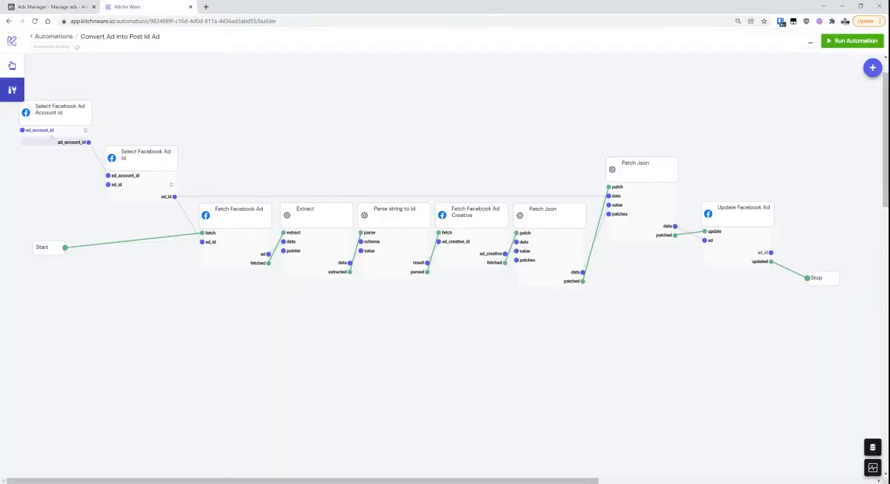
click(54, 117)
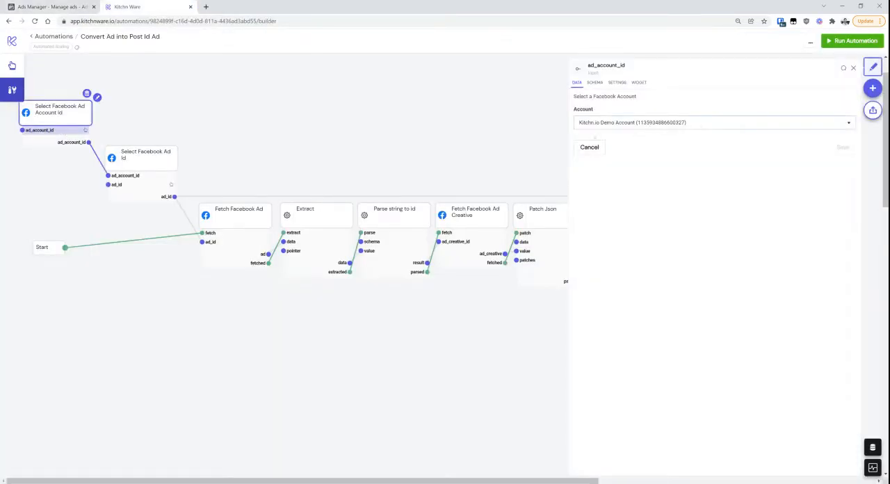
click(149, 185)
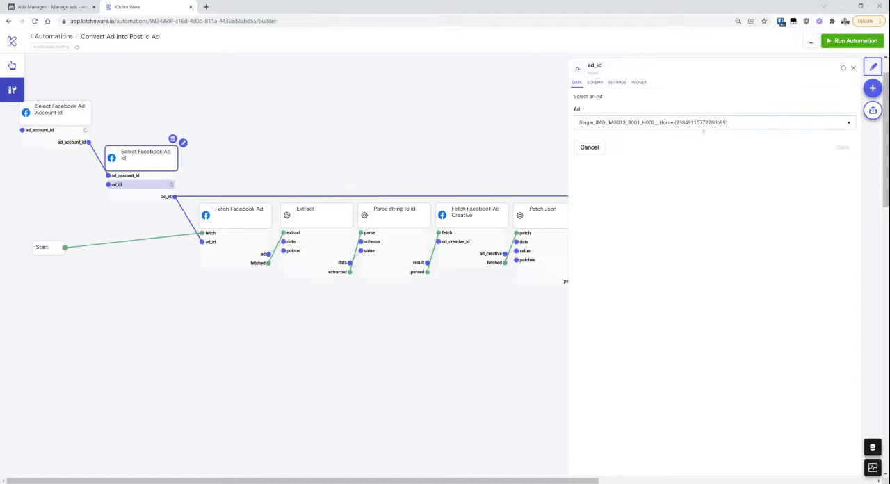
click(703, 125)
key(ctrl+v)
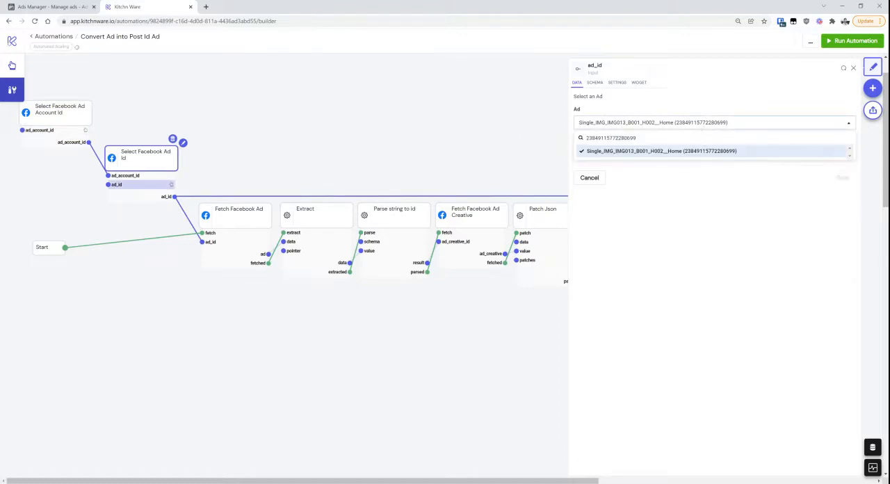
click(727, 153)
click(730, 124)
key(ctrl+v)
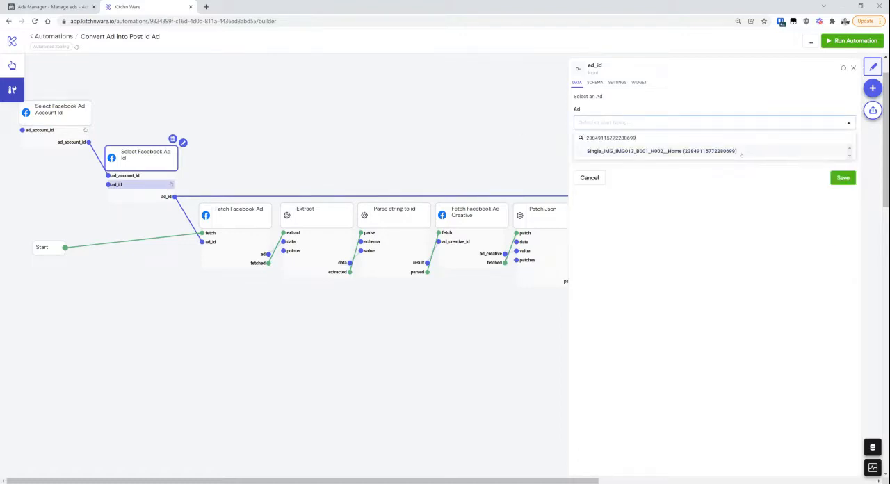
click(738, 151)
click(845, 148)
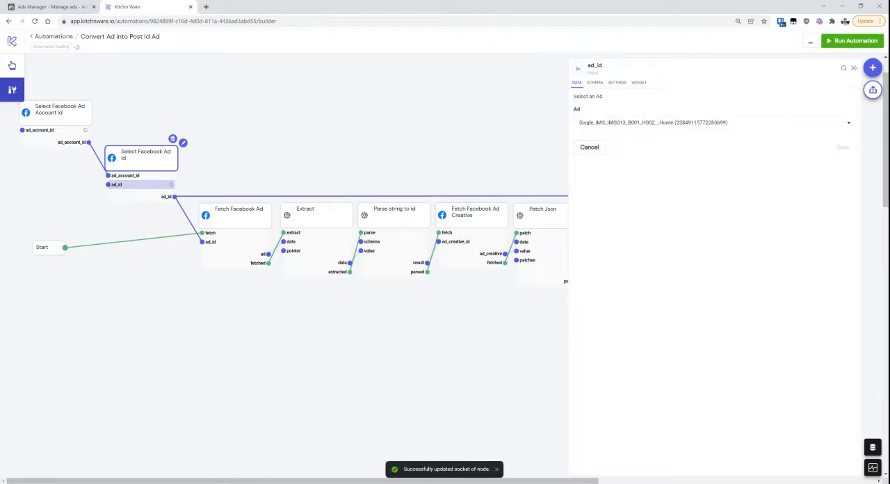
click(854, 69)
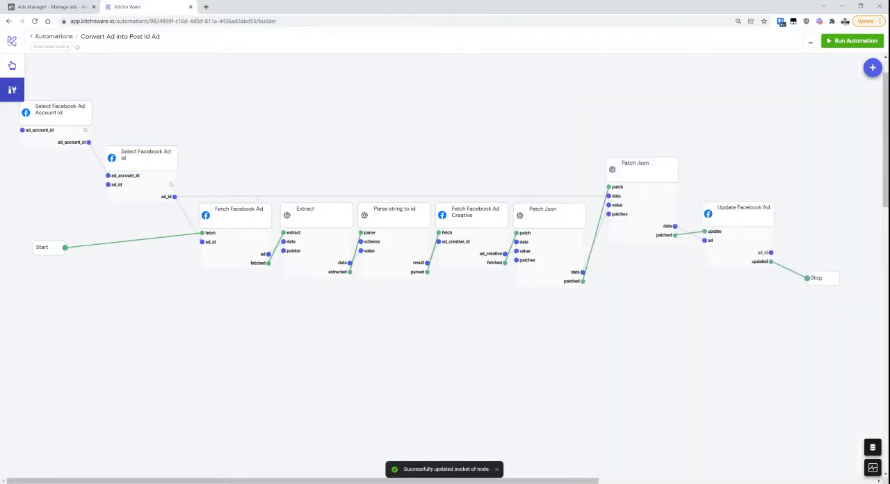
Enable and save a breakpoint on the fetched output of the Fetch Facebook Ad Creative node
click(247, 214)
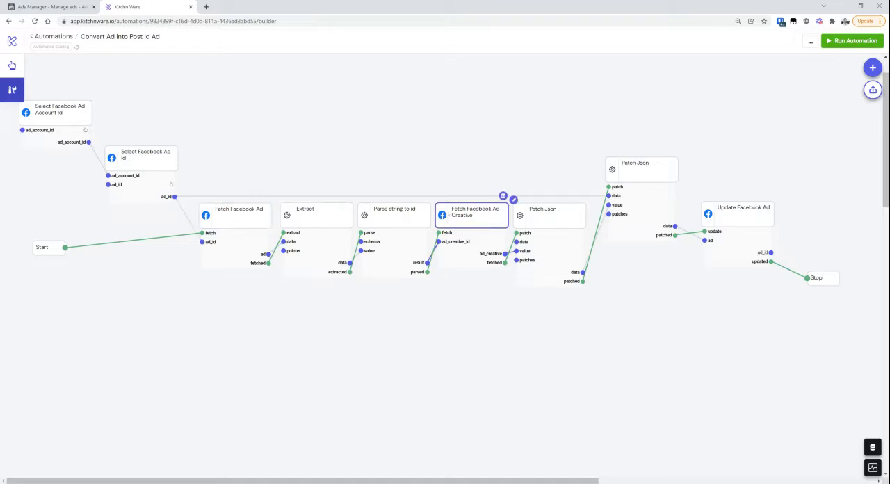
click(494, 262)
click(576, 206)
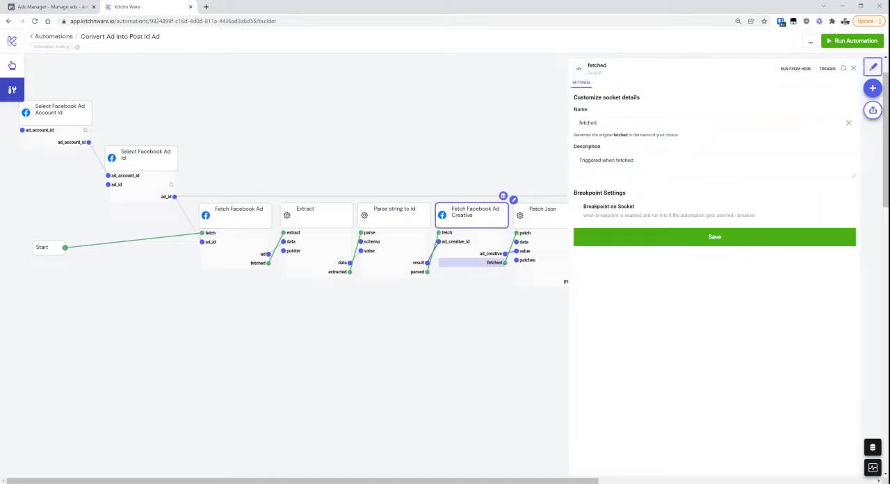
click(657, 243)
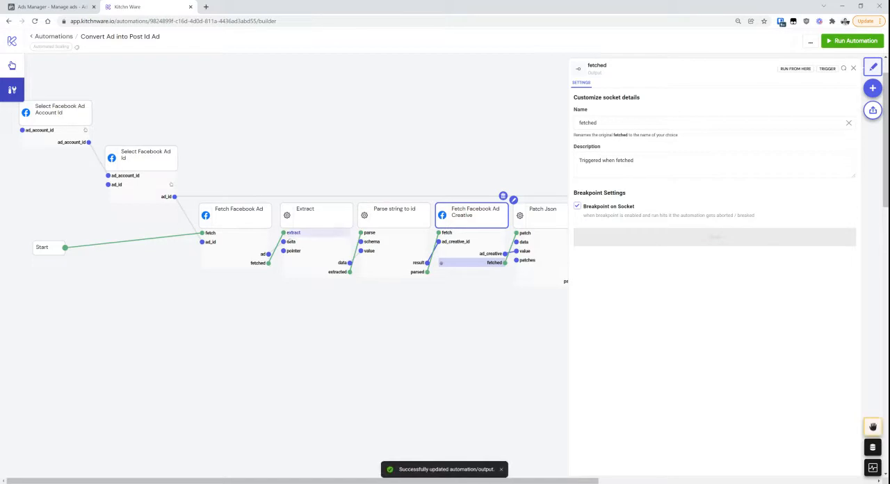
Run the automation from the fetch input of the Fetch Facebook Ad node
click(243, 234)
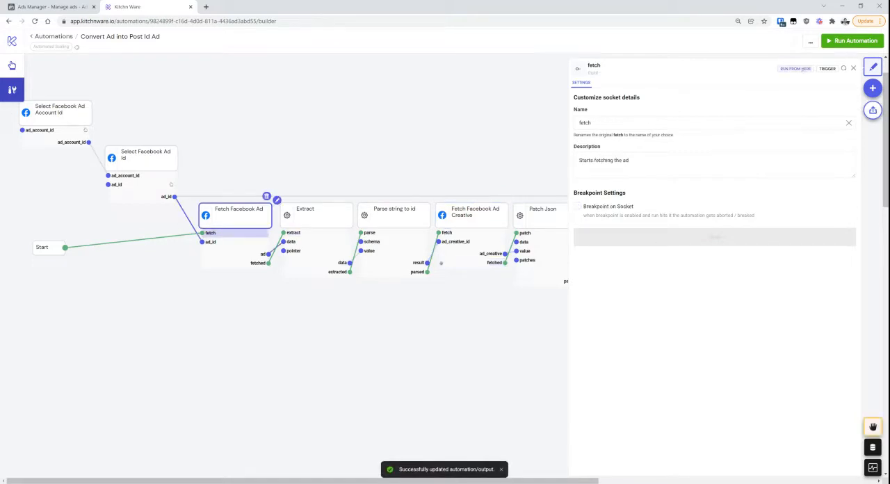
click(803, 69)
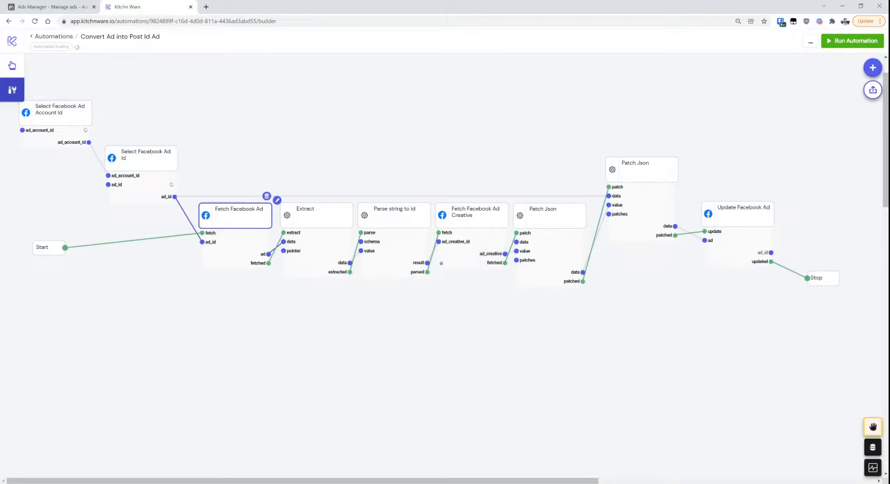
click(446, 165)
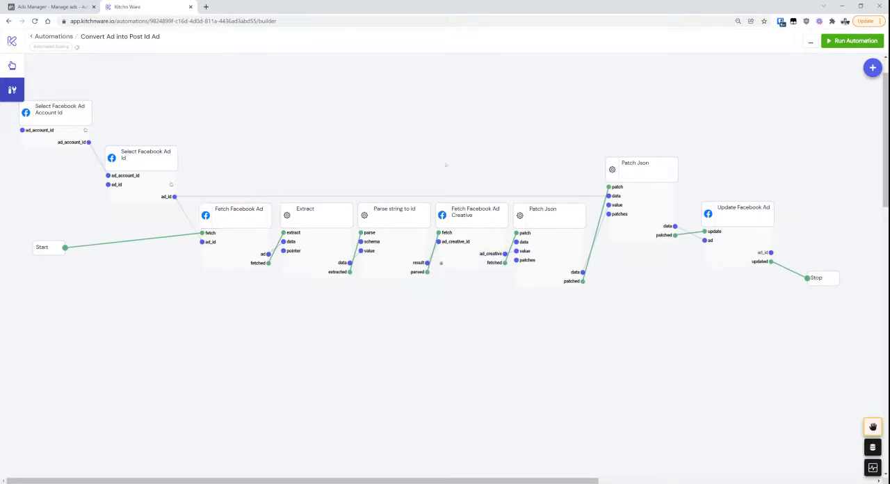
Inspect the ad output of the Fetch Facebook Ad node and find the creative's id
click(235, 254)
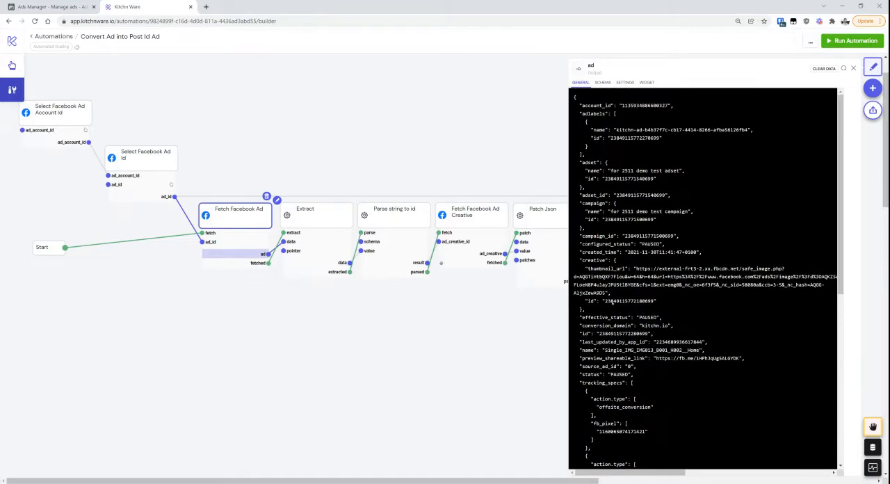
double_click(594, 260)
double_click(591, 301)
double_click(609, 301)
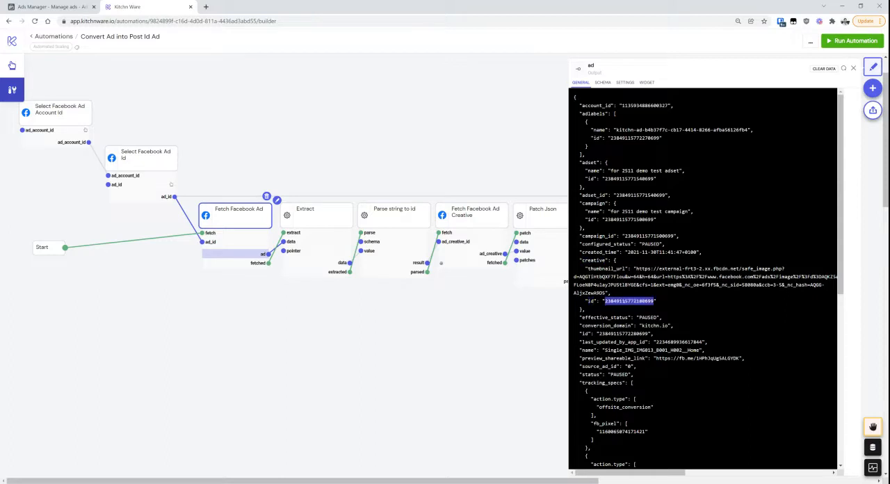
Check the Extract node's data output and the Parse string to id node's result for the creative id
click(338, 262)
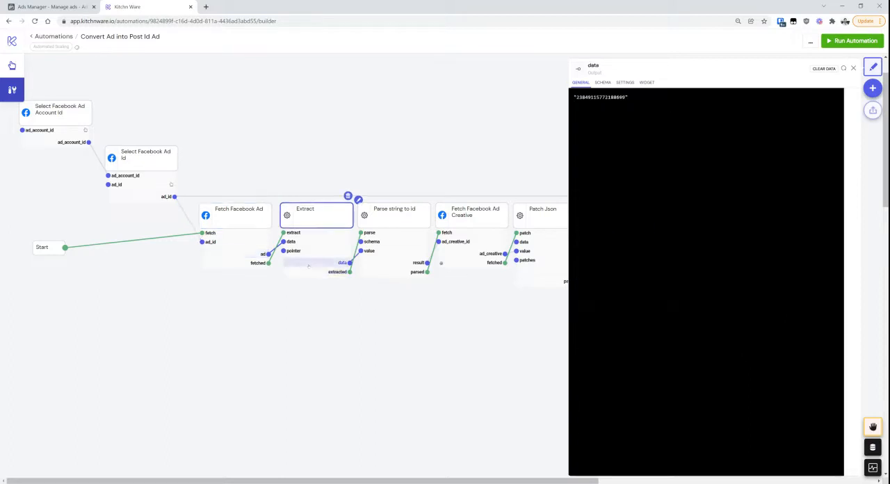
double_click(604, 97)
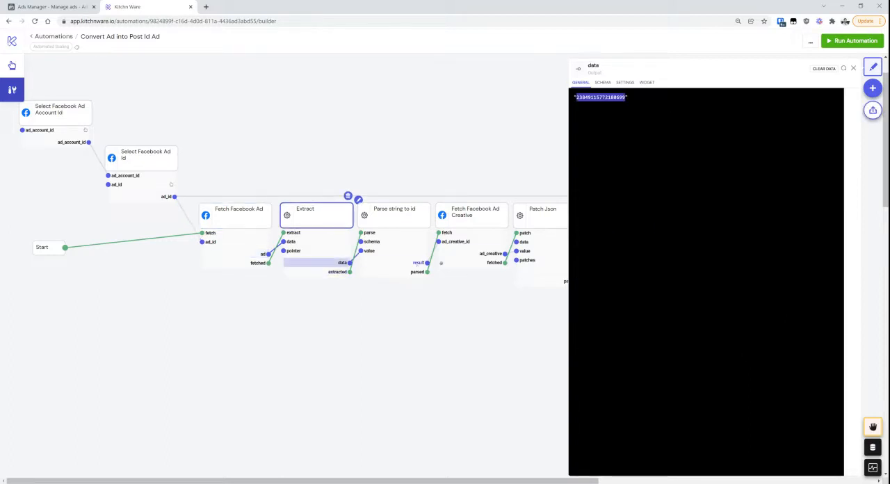
click(414, 263)
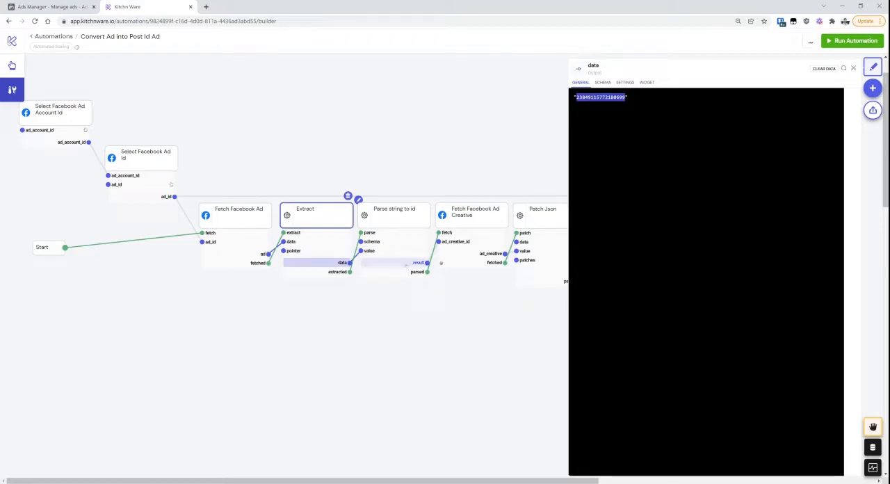
click(405, 264)
drag(598, 152, 571, 97)
click(590, 148)
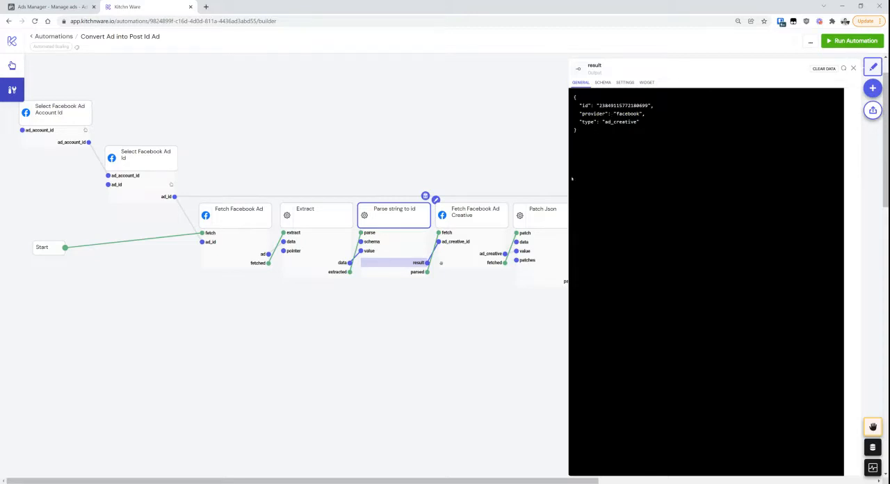
drag(573, 96, 590, 137)
click(590, 137)
Examine the Fetch Facebook Ad Creative node's ad_creative output, focusing on both parts of the effective_object_story_id value
click(487, 253)
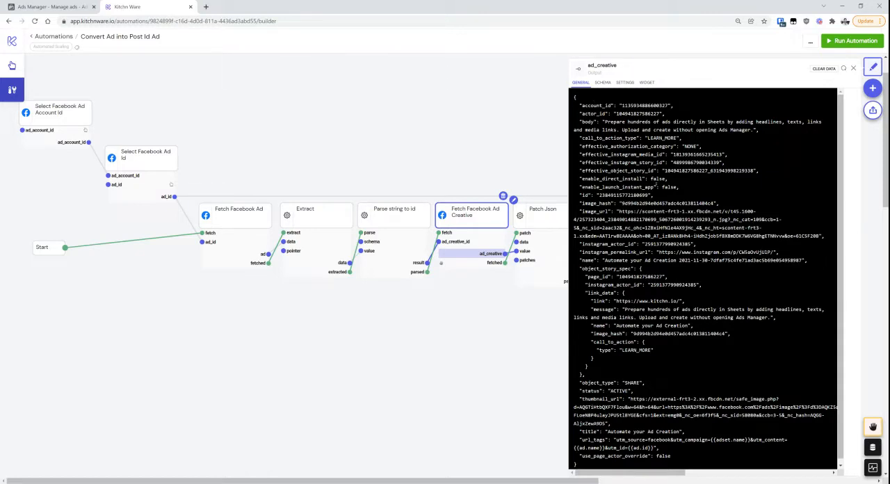
double_click(618, 172)
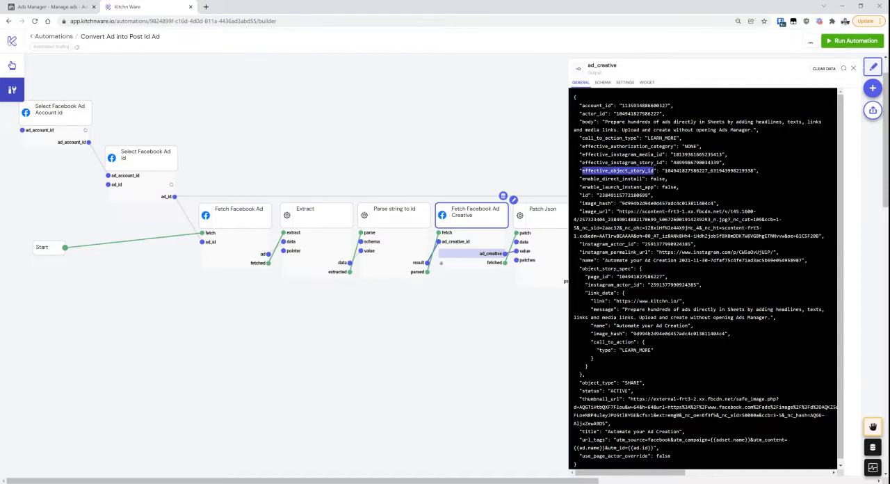
drag(664, 171, 753, 170)
click(664, 170)
click(752, 171)
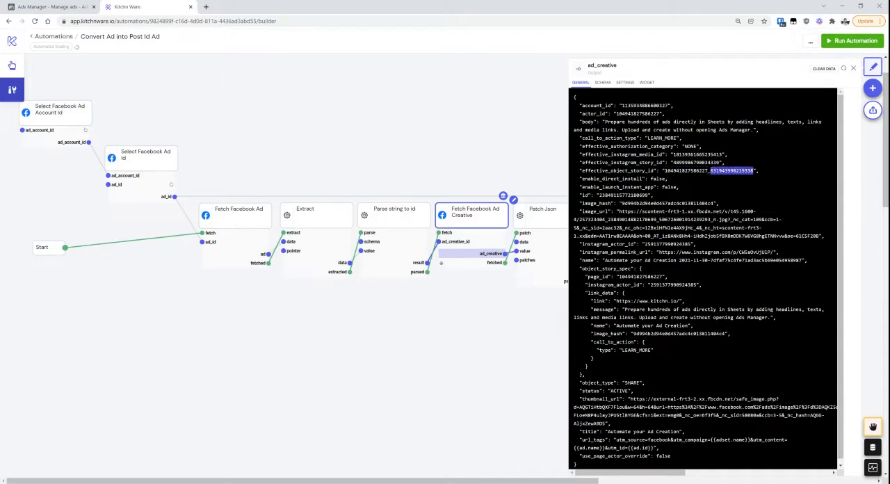
double_click(737, 170)
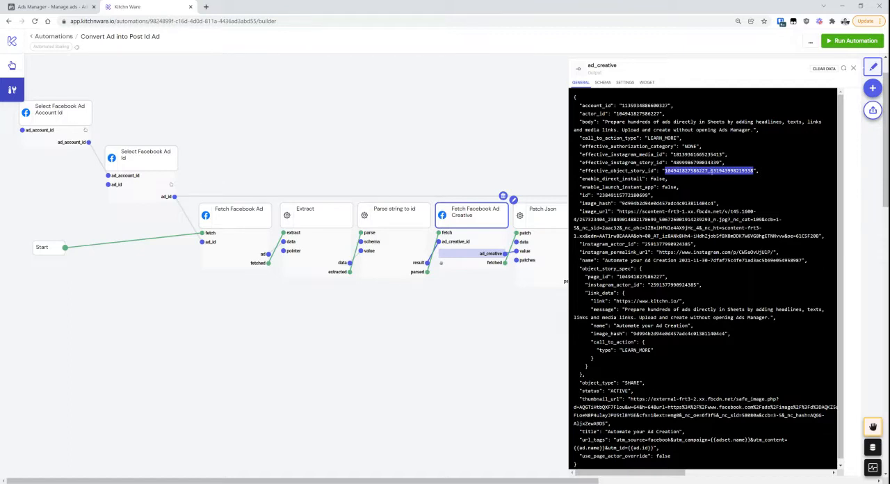
click(713, 176)
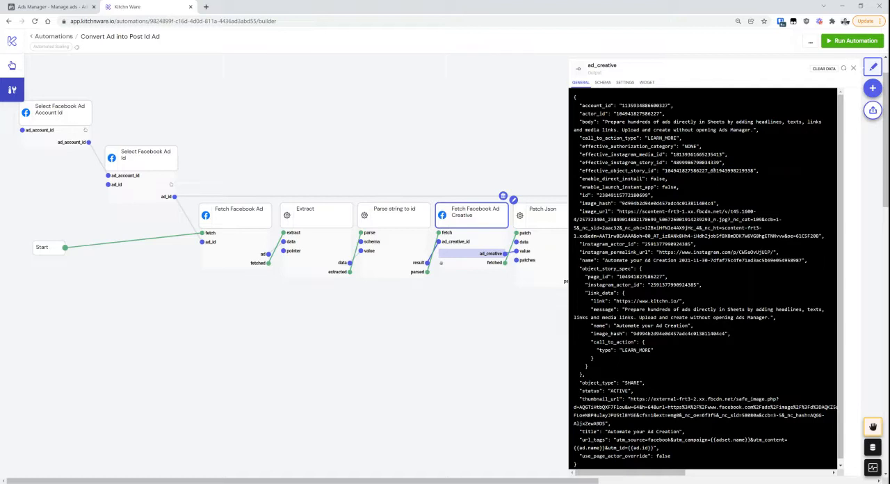
double_click(709, 171)
Switch to Ads Manager and review the Ad setup choices of the image ad, including Use existing post
click(73, 12)
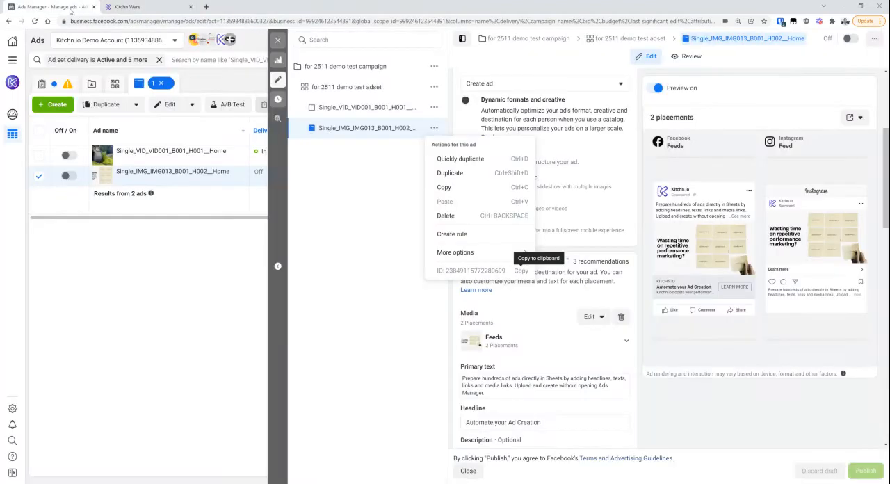
key(Escape)
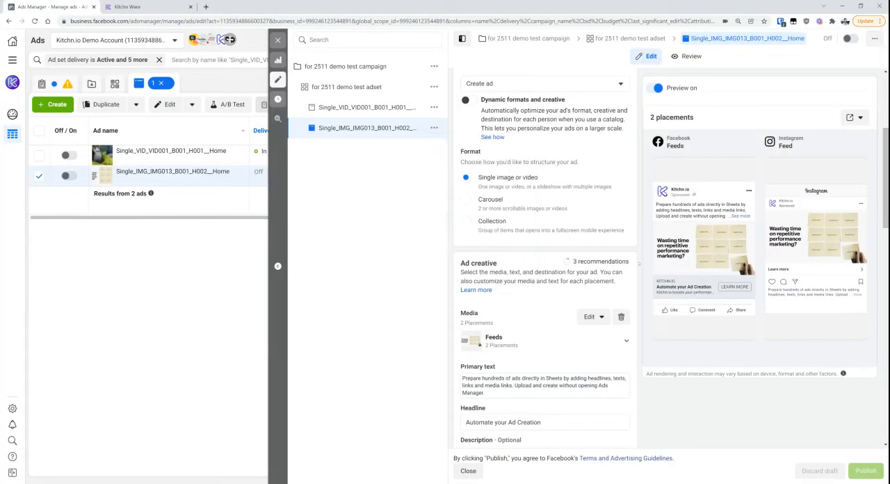
scroll(544, 264, up, 2)
scroll(638, 263, up, 1)
scroll(638, 263, down, 1)
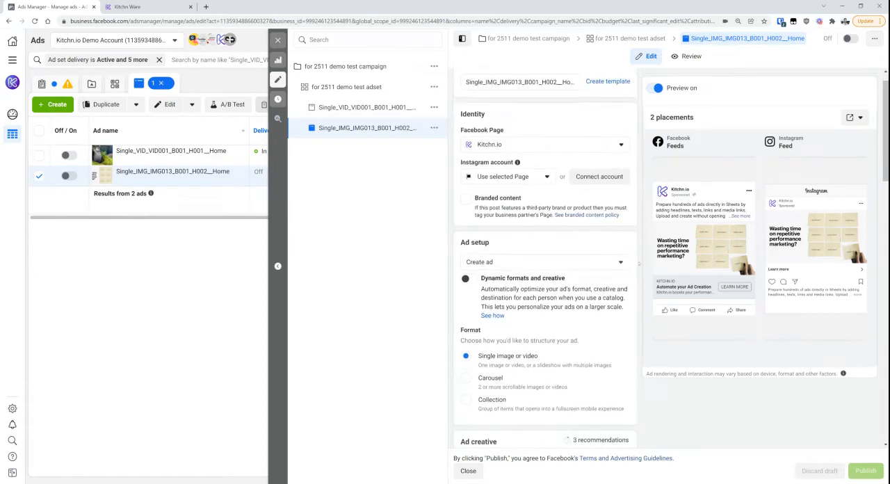
click(576, 245)
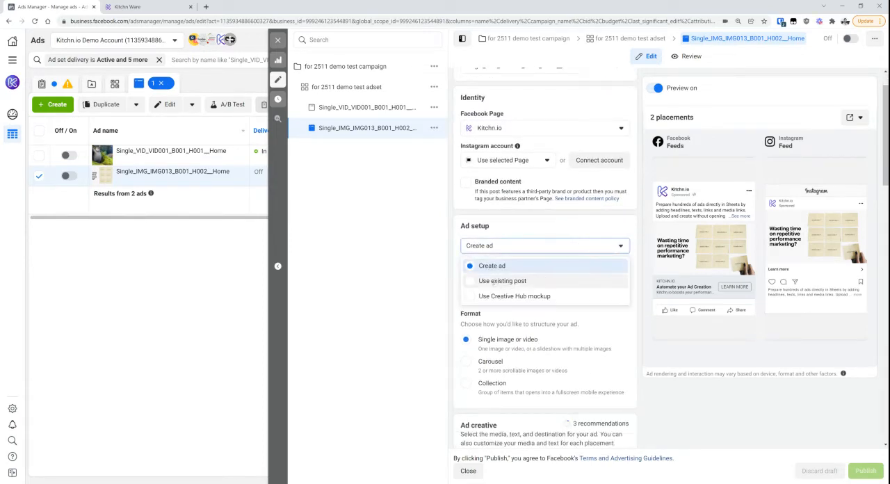
click(641, 223)
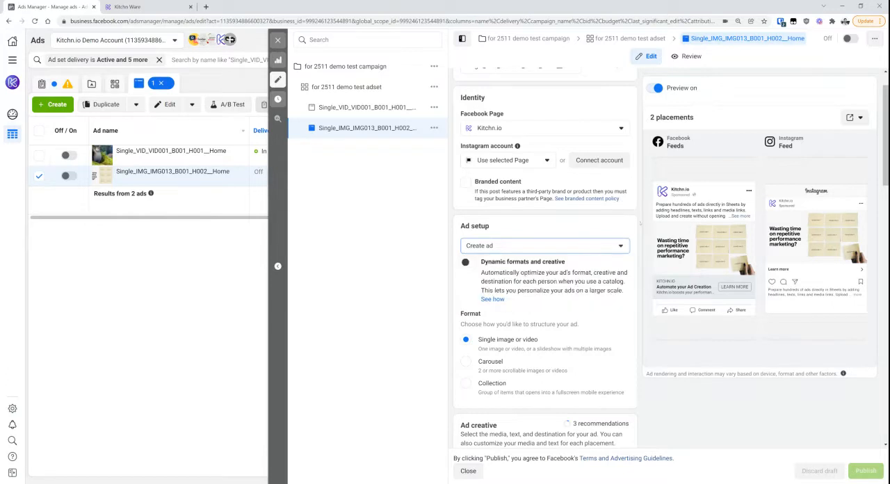
Return to the Kitchn automation and compare the creative's effective_object_story_id with the first Patch Json node's data output
click(173, 5)
click(672, 211)
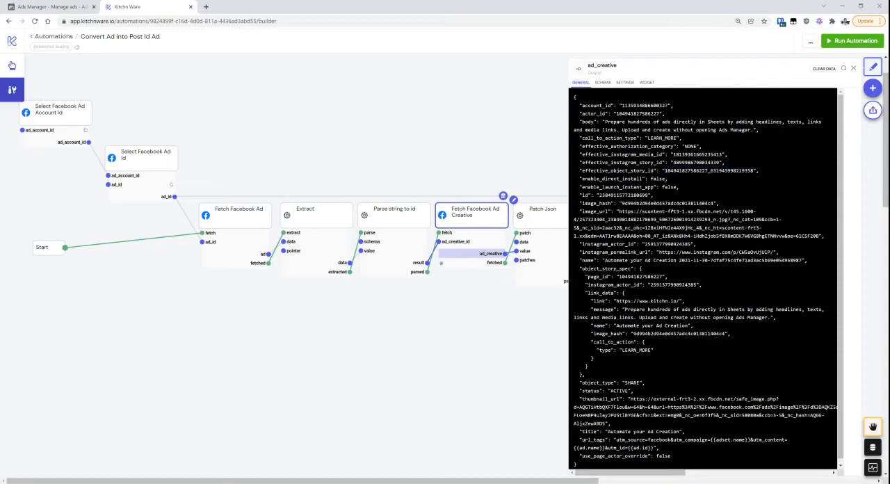
drag(390, 480, 505, 480)
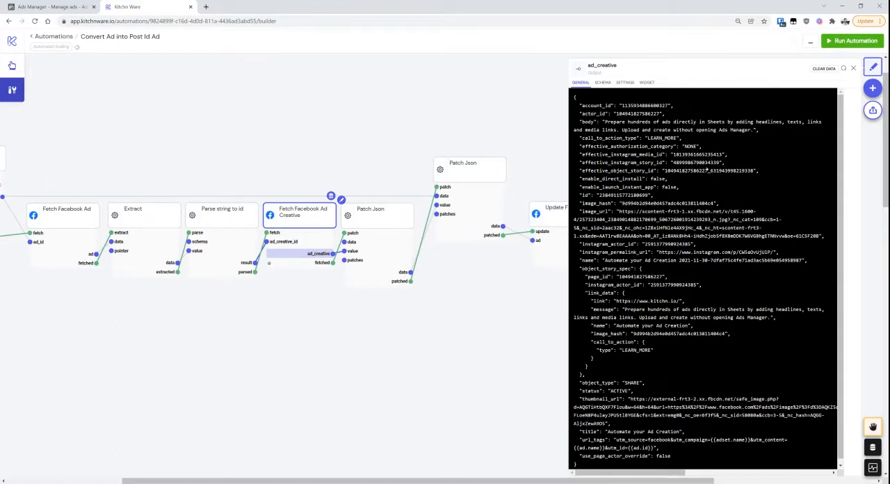
double_click(707, 170)
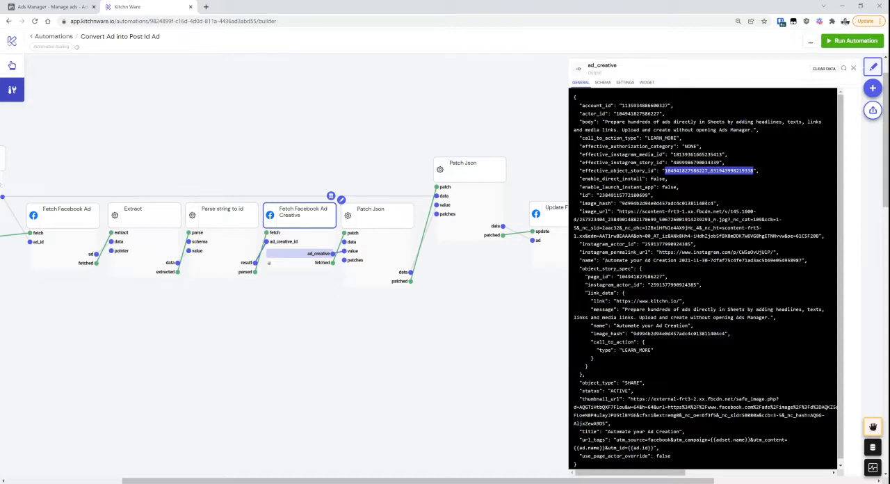
click(391, 271)
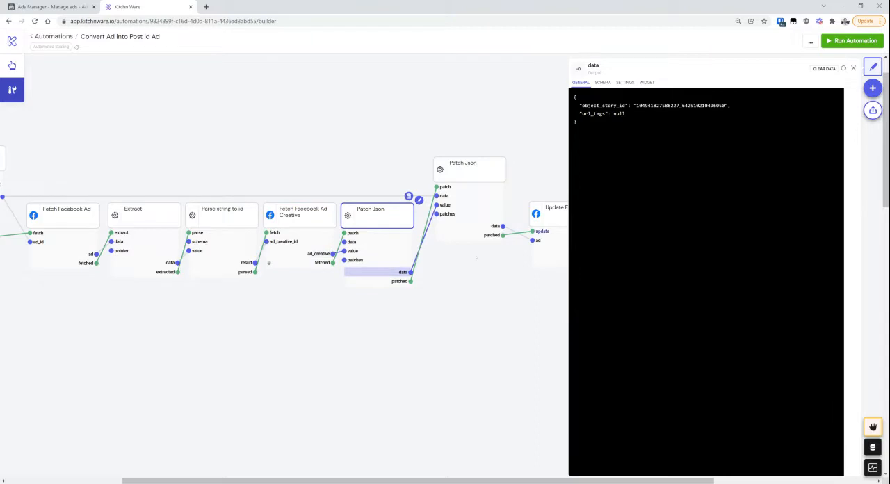
Examine the url_tags and effective_object_story_id values in the Fetch Facebook Ad Creative node's ad_creative output
click(320, 253)
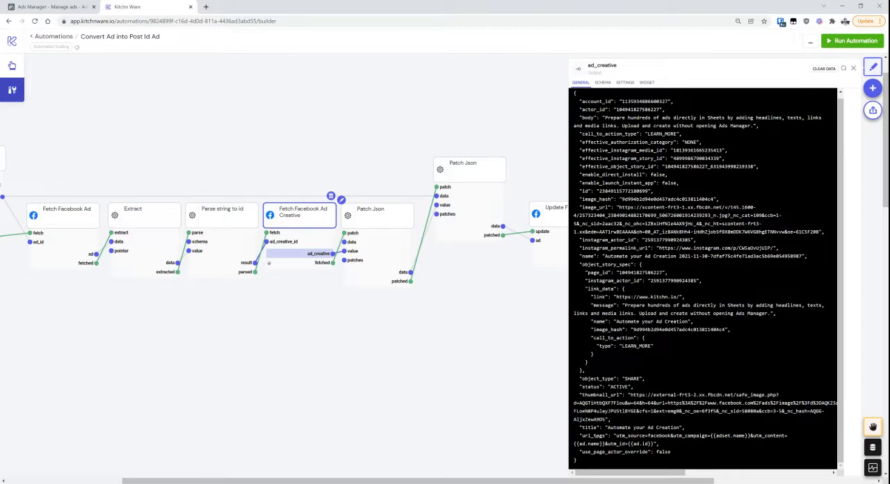
double_click(599, 435)
double_click(595, 434)
scroll(639, 217, up, 1)
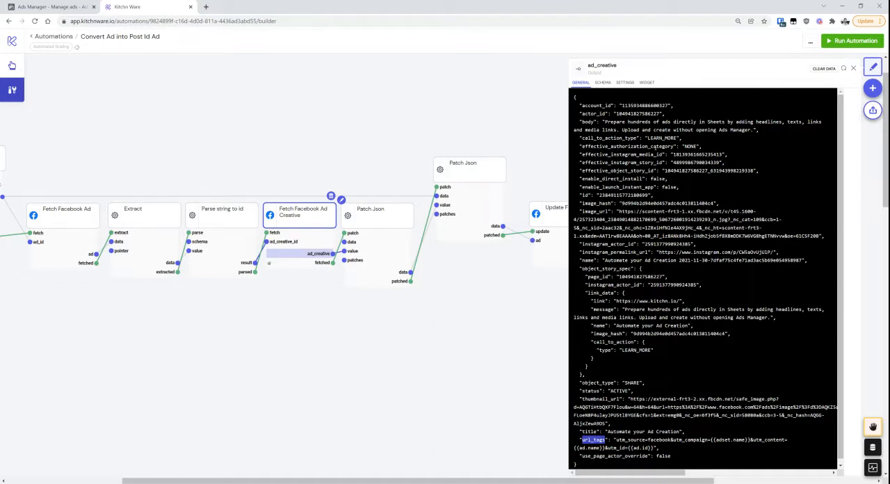
double_click(694, 171)
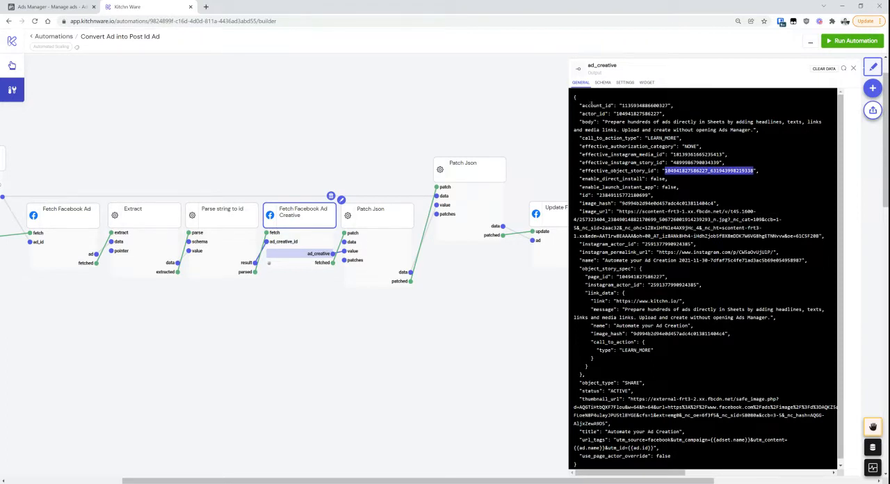
drag(591, 105, 653, 340)
click(653, 341)
scroll(653, 341, down, 1)
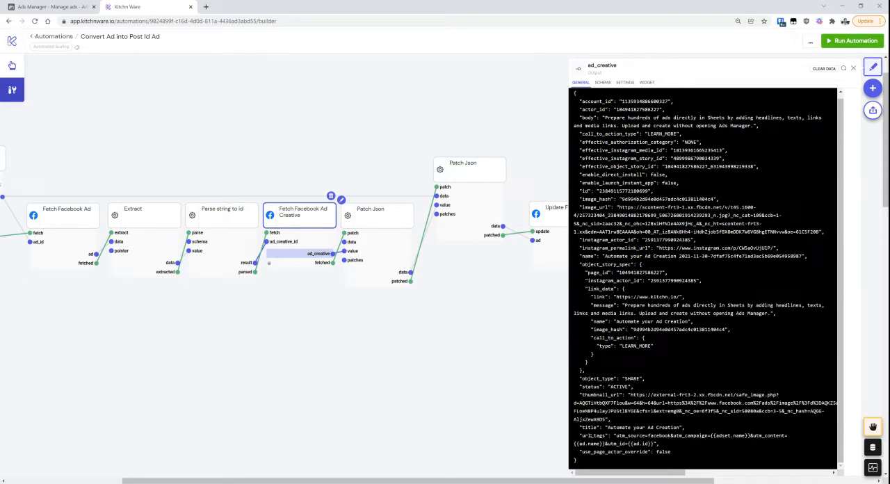
double_click(593, 435)
triple_click(593, 435)
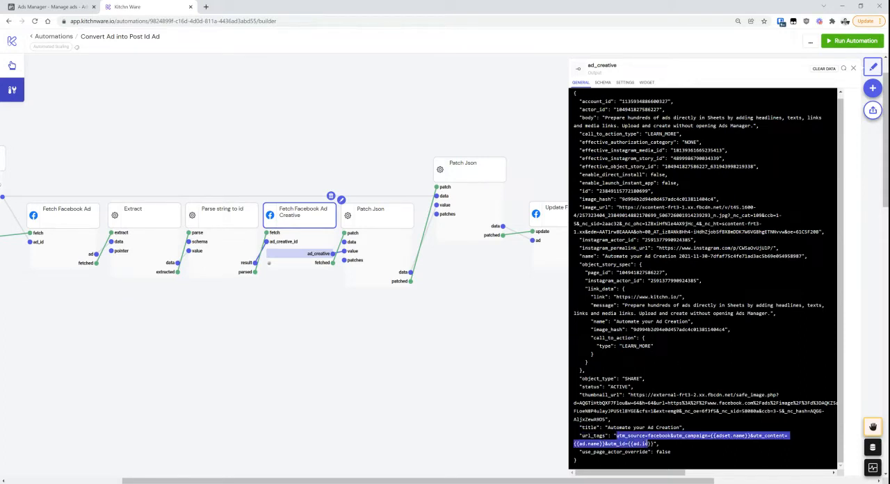
click(676, 435)
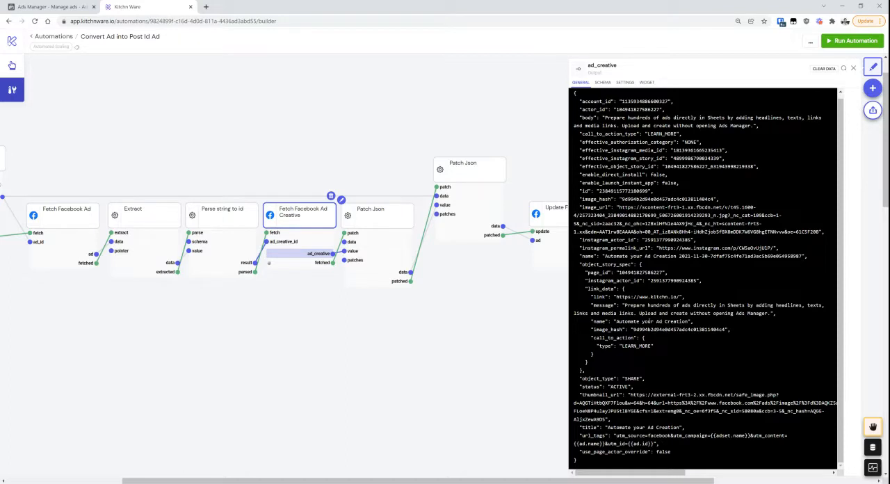
Inspect the first Patch Json node's data input, focusing on its object_story_id and url_tags fields
click(382, 245)
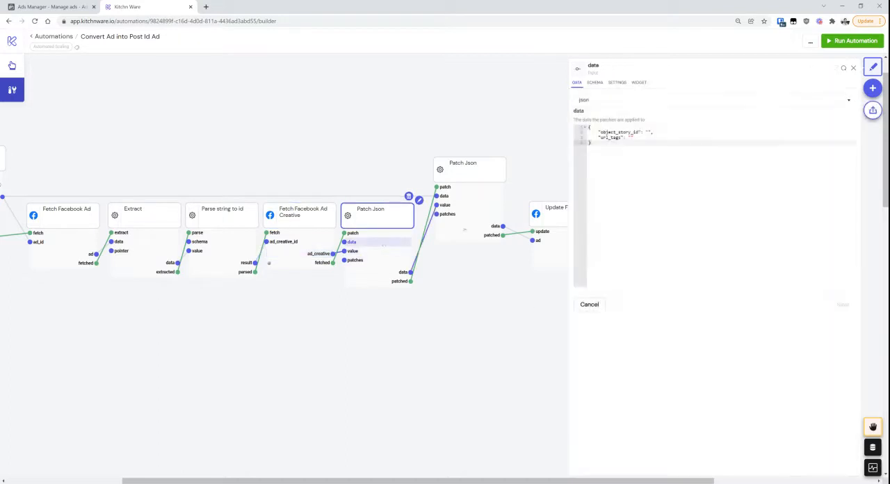
drag(615, 162, 588, 128)
click(617, 143)
double_click(619, 132)
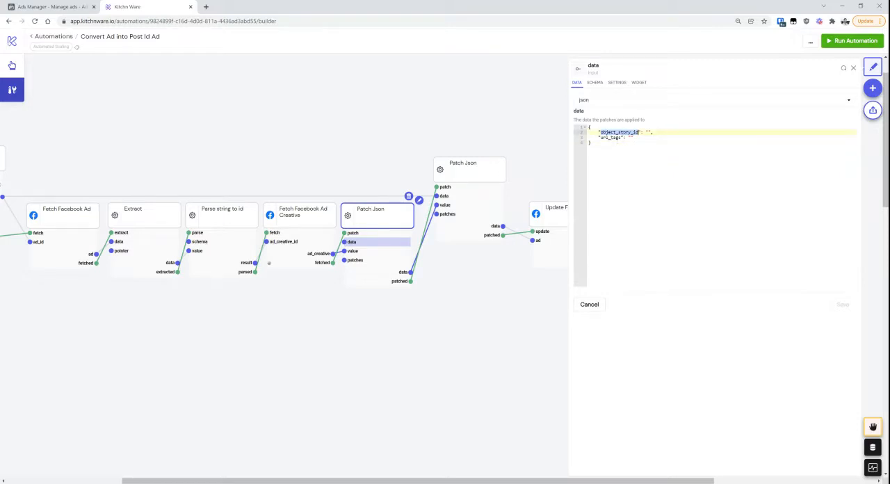
double_click(620, 137)
double_click(619, 132)
Compare the object_story_spec block with the effective_object_story_id value in the ad_creative output
click(269, 259)
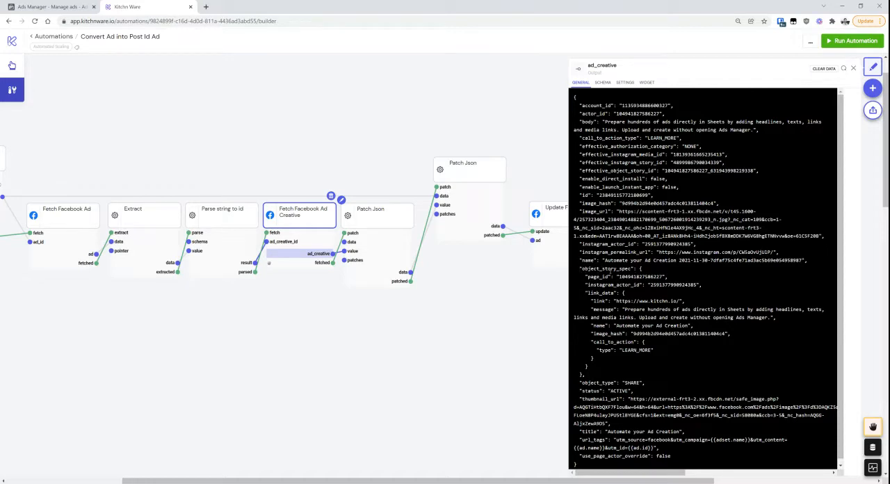
double_click(609, 268)
drag(593, 366, 576, 269)
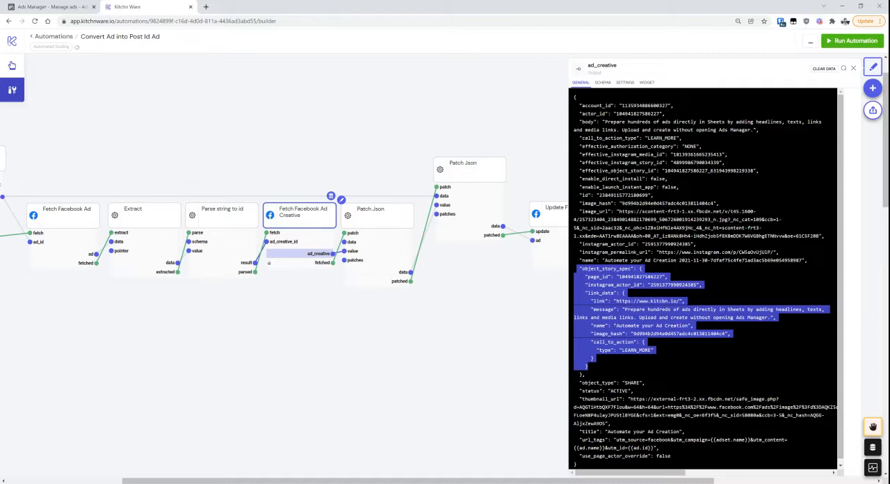
click(663, 307)
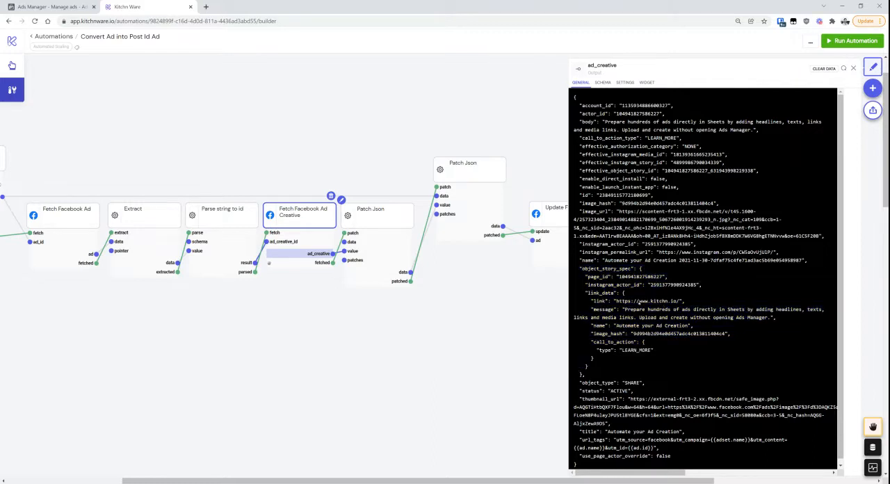
drag(625, 310, 646, 317)
click(645, 316)
double_click(584, 268)
click(606, 269)
double_click(709, 170)
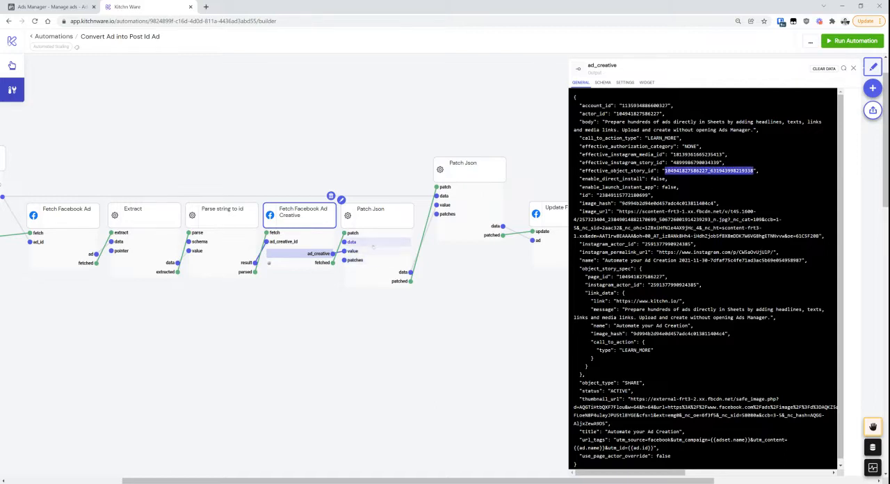
Review the JSON template in the first Patch Json node's data input and the creative passed to its value input
click(382, 221)
click(379, 242)
drag(608, 145, 588, 128)
click(637, 167)
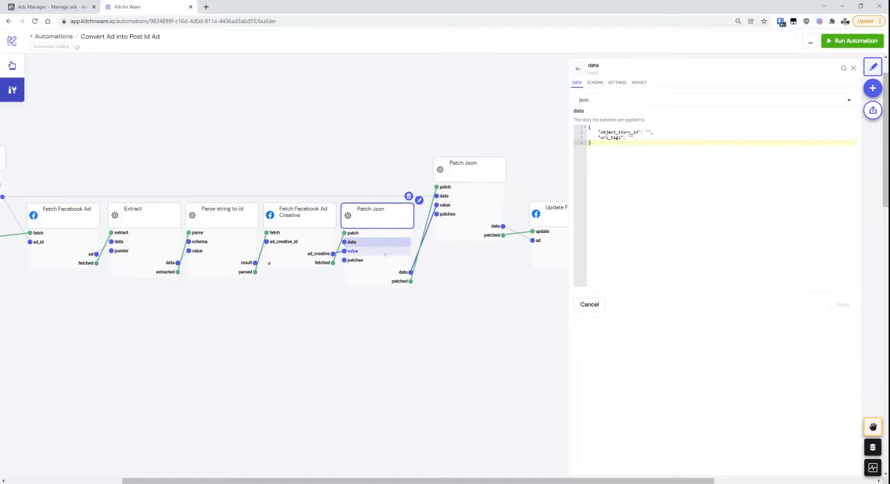
click(352, 250)
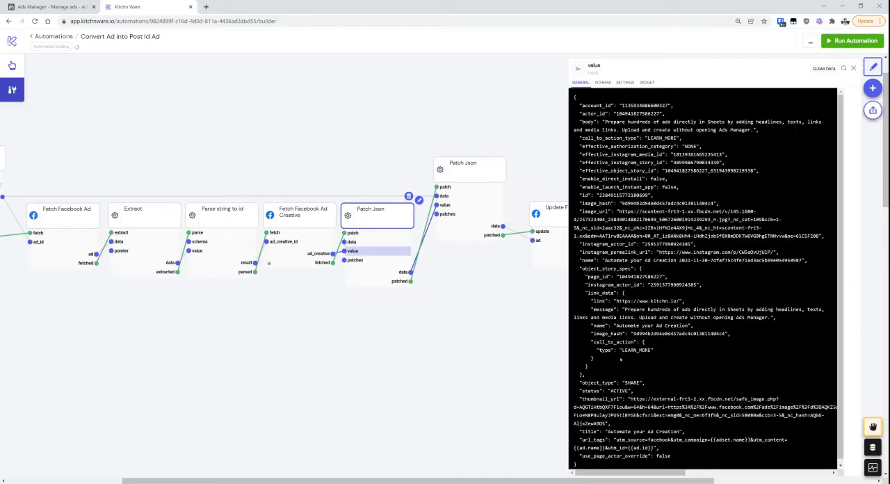
Review the paths and values of the replace patches for /object_story_id and /url_tags in the first Patch Json node
click(354, 260)
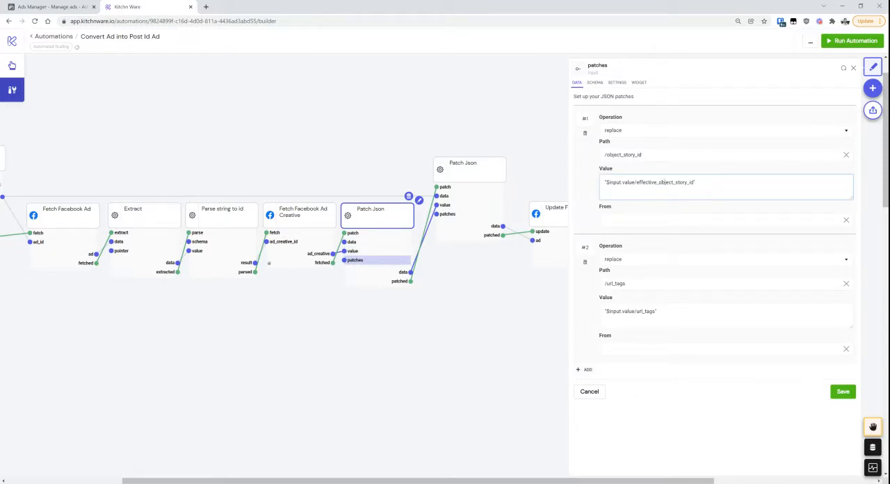
double_click(665, 182)
drag(642, 155, 604, 154)
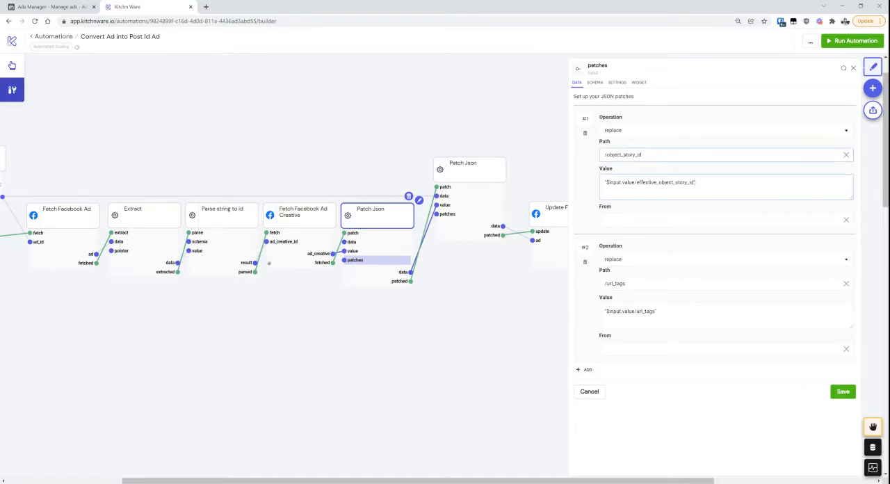
drag(695, 182, 621, 182)
click(621, 182)
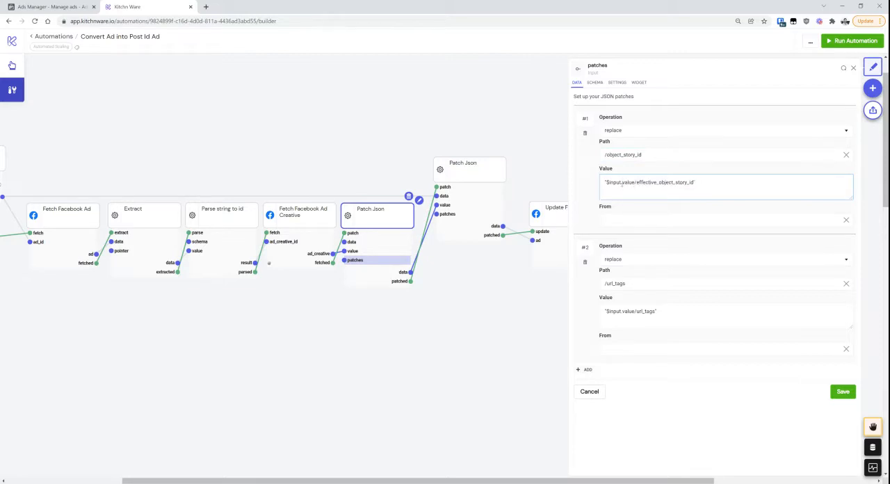
click(645, 283)
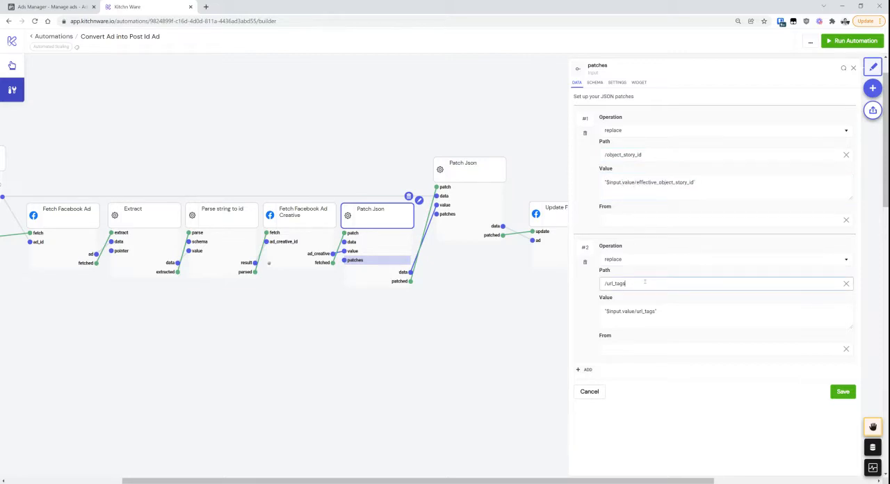
click(665, 315)
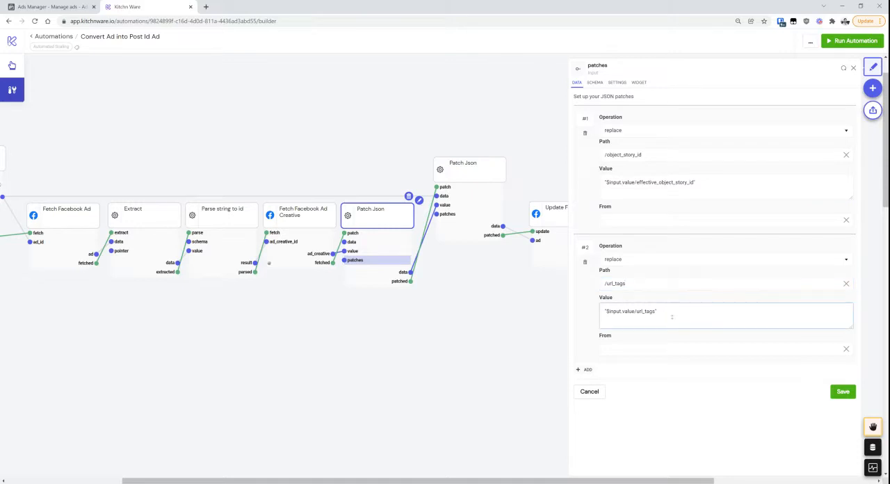
Trigger the patch input of the first Patch Json node on the fetched ad creative
click(299, 254)
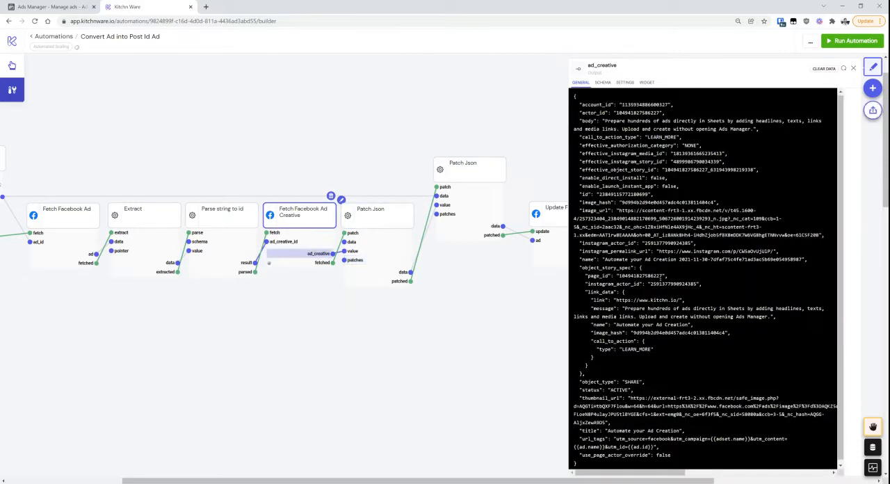
click(368, 232)
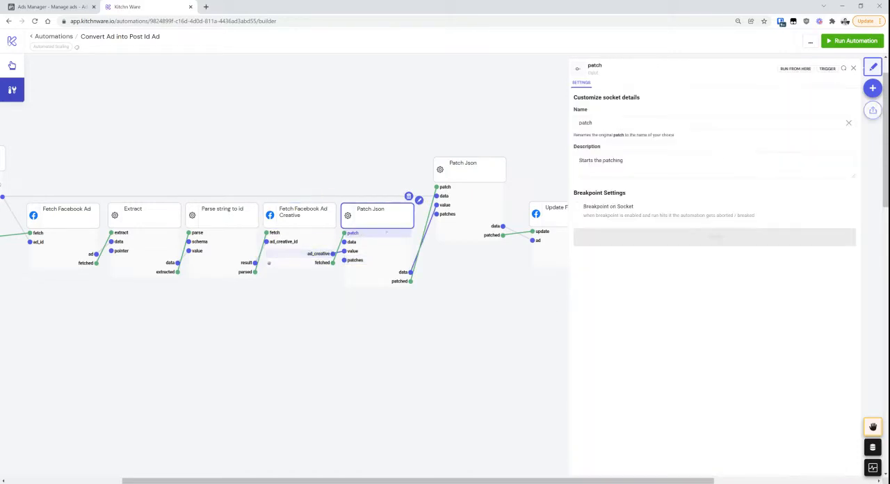
click(826, 68)
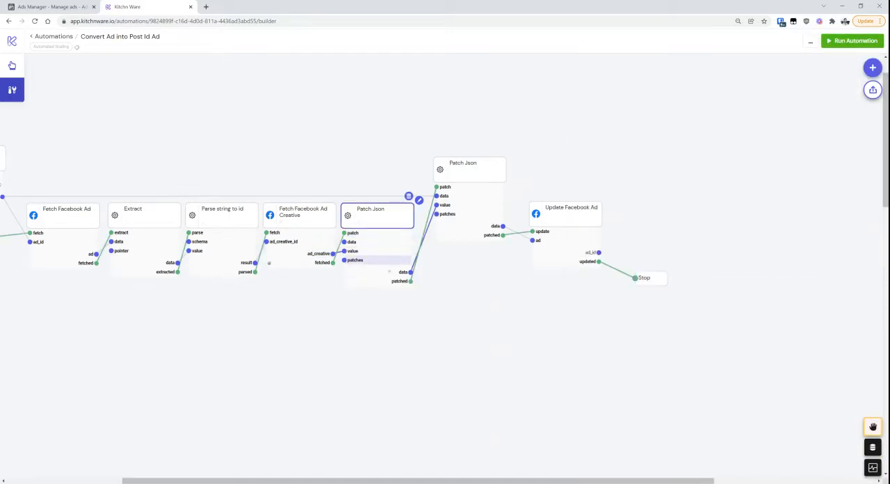
Check object_story_id and url_tags in the first Patch Json node's data output
click(389, 272)
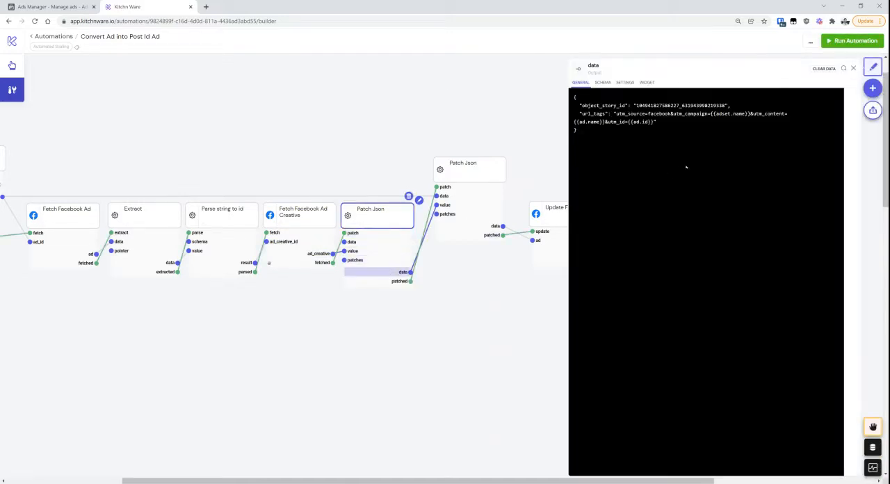
double_click(604, 105)
double_click(593, 113)
click(546, 417)
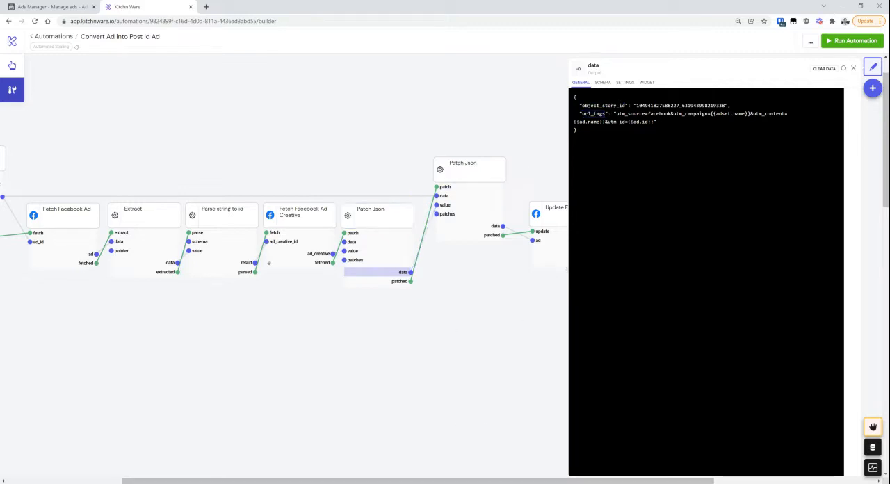
Add an Input Any node to the canvas below the second Patch Json node
click(853, 68)
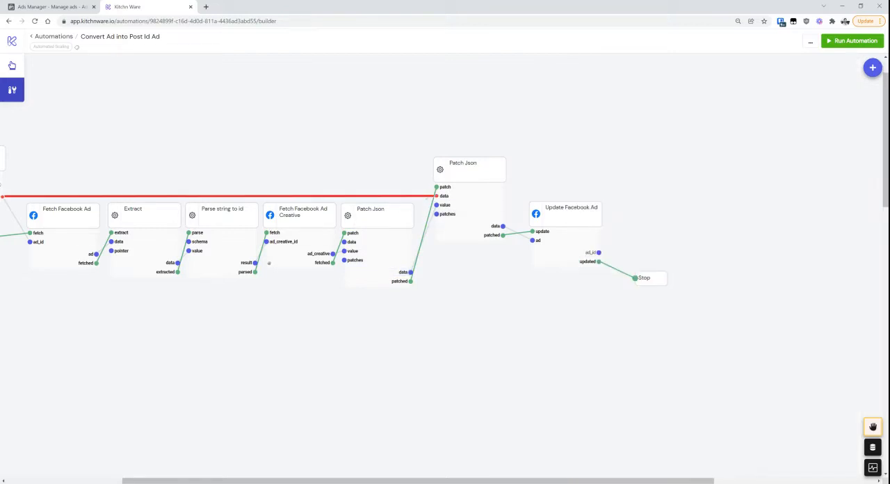
right_click(432, 310)
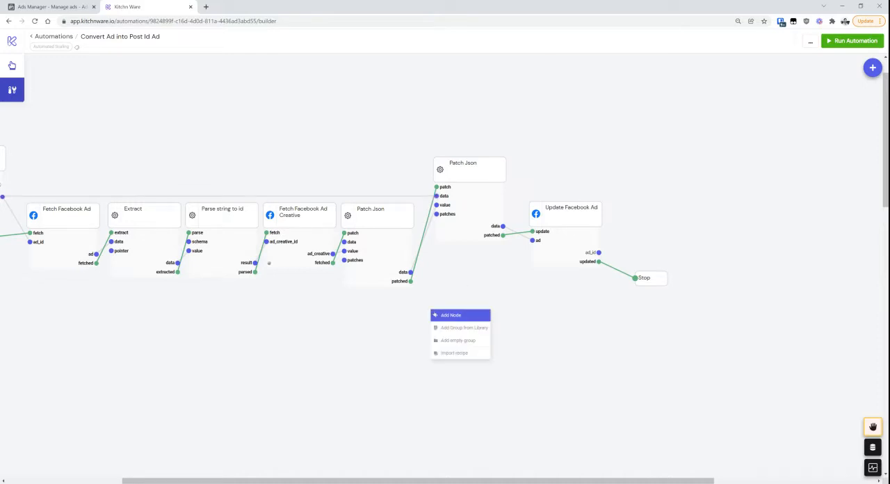
click(434, 314)
text(input)
key(Return)
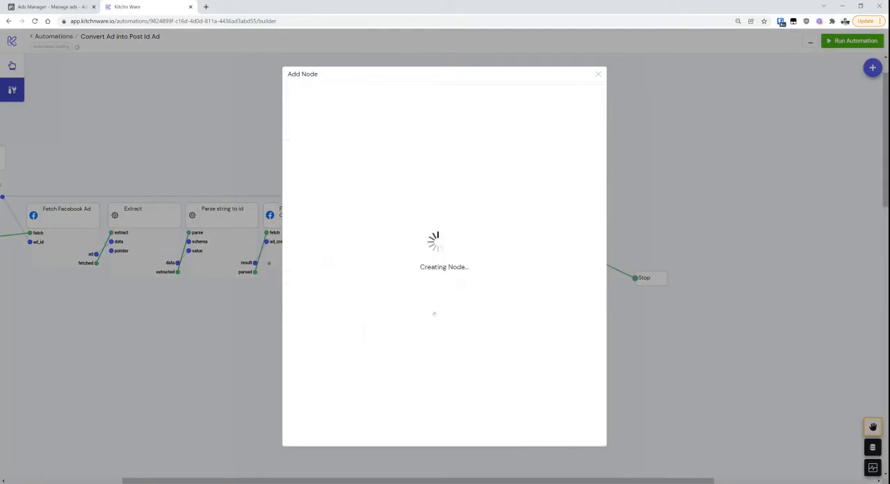
drag(459, 322, 478, 309)
Save a JSON object in the Input Any node's any input with a placeholder id, type "ad" and provider "facebook"
click(470, 327)
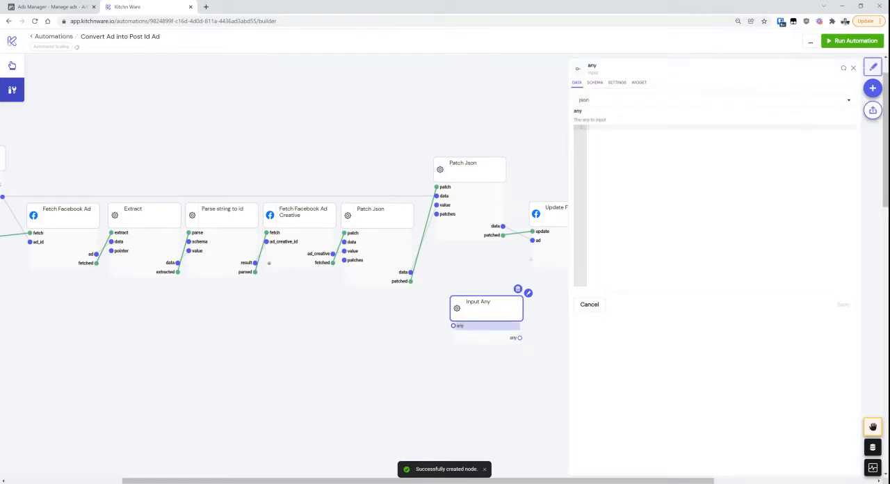
click(610, 186)
text({)
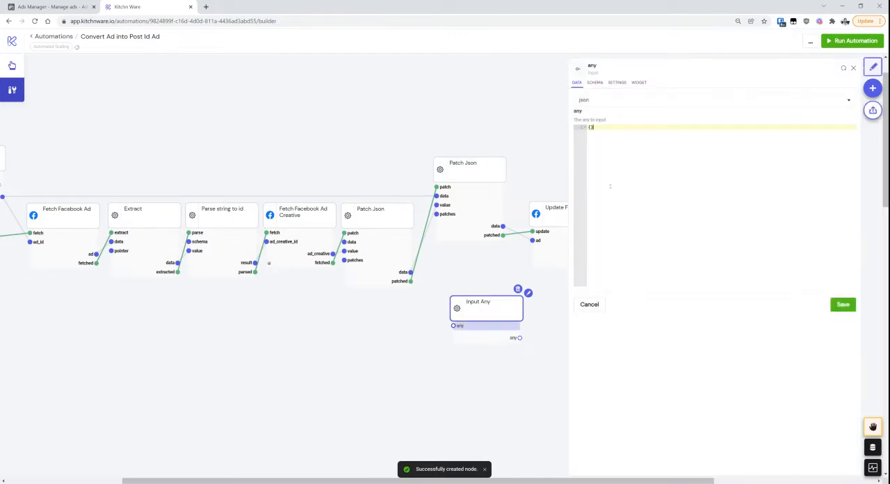
text(")
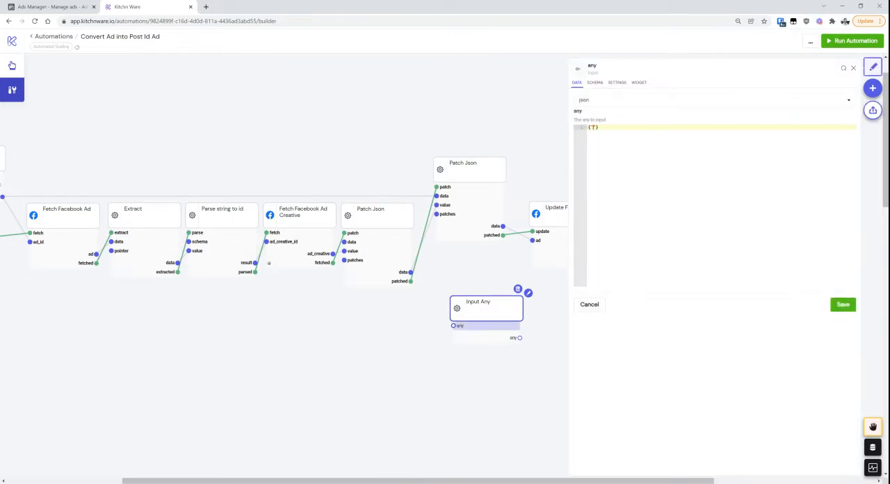
text(id)
text(": "123456789)
text(",)
key(Return)
text("type")
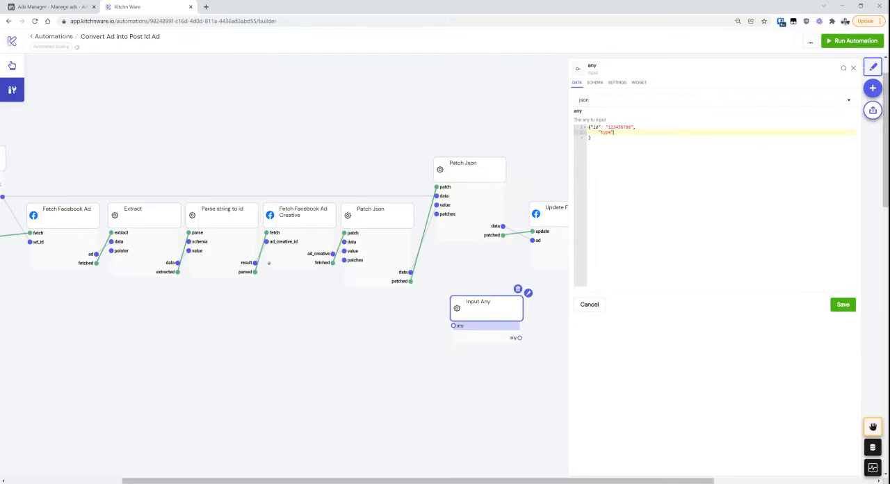
text(: "ad",)
key(Return)
text(")
text(provider)
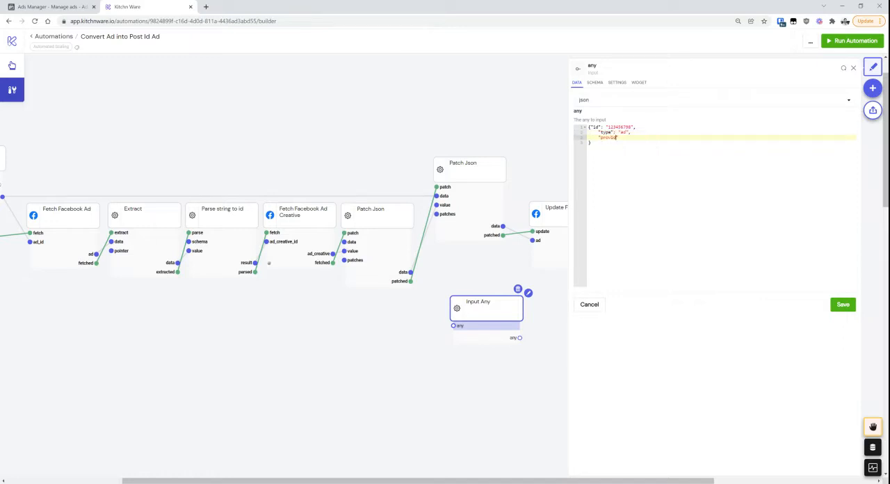
text(": "facebook)
click(842, 305)
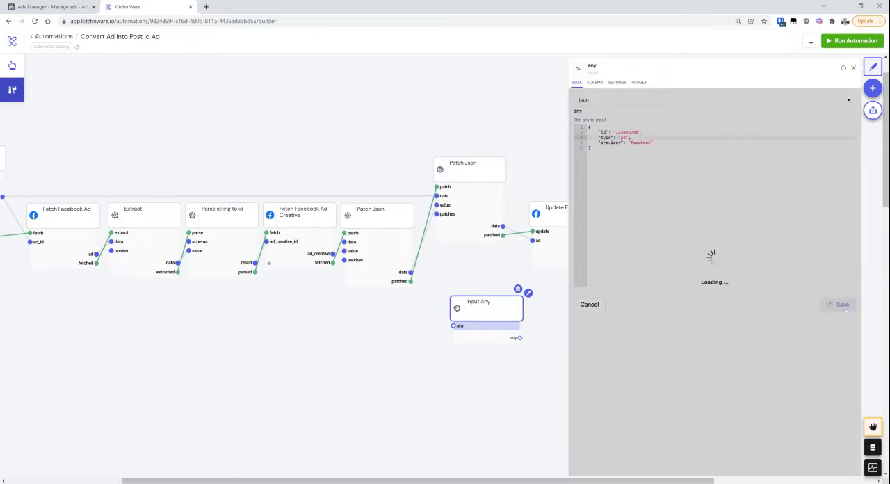
Add an empty "creative" object after the provider entry in the Input Any node's JSON and save it
click(663, 142)
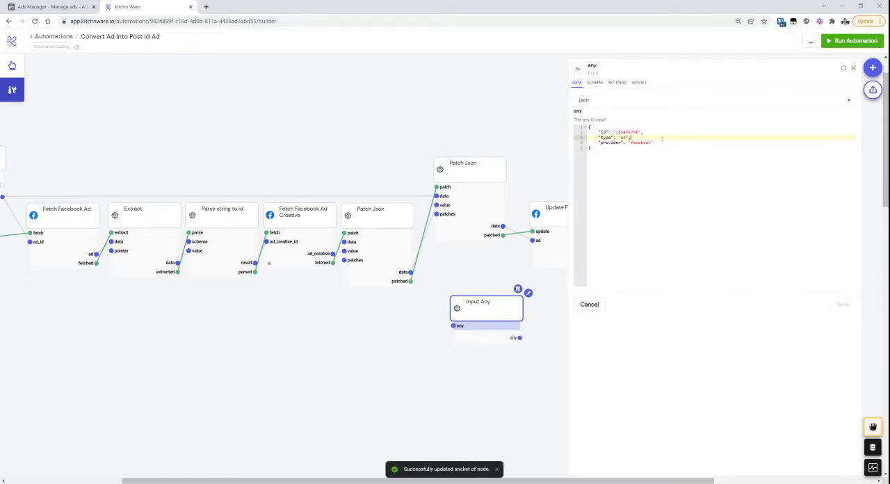
text(,)
key(Return)
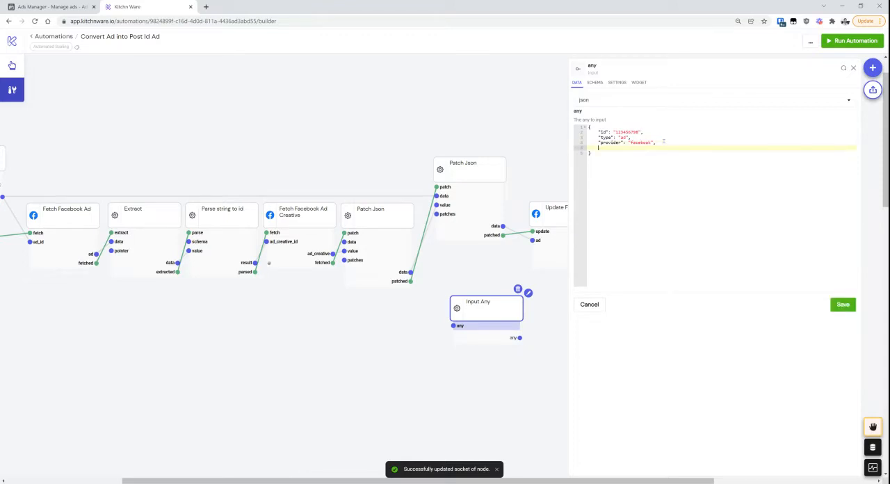
text(")
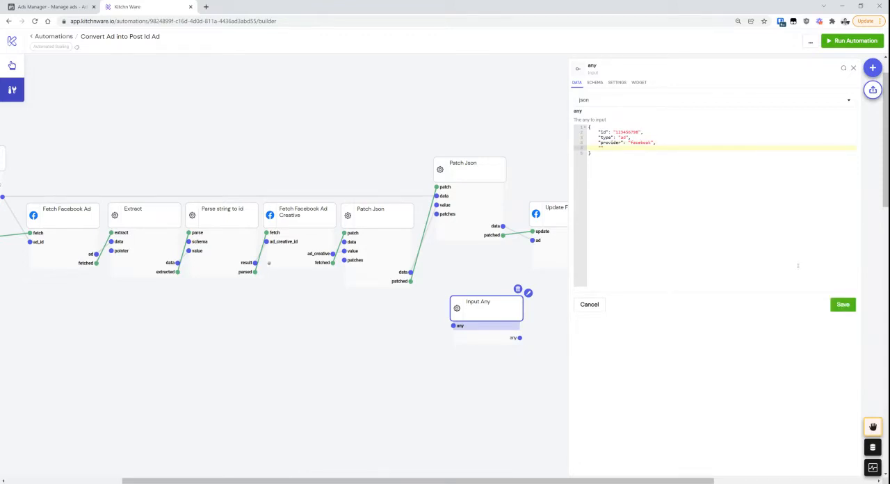
text(creative": {)
click(839, 306)
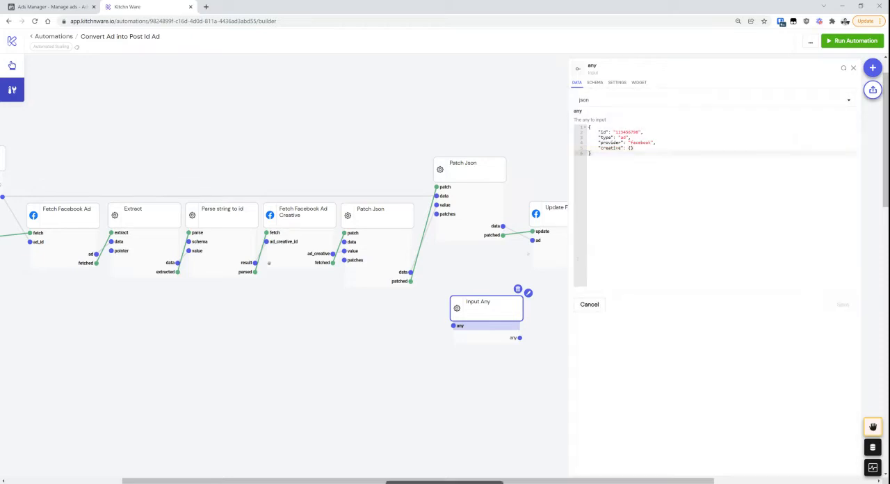
Copy the first Patch Json node's data output into the "creative" value of the Input Any node's JSON and save it
click(385, 273)
drag(620, 143, 572, 98)
key(ctrl+c)
click(479, 326)
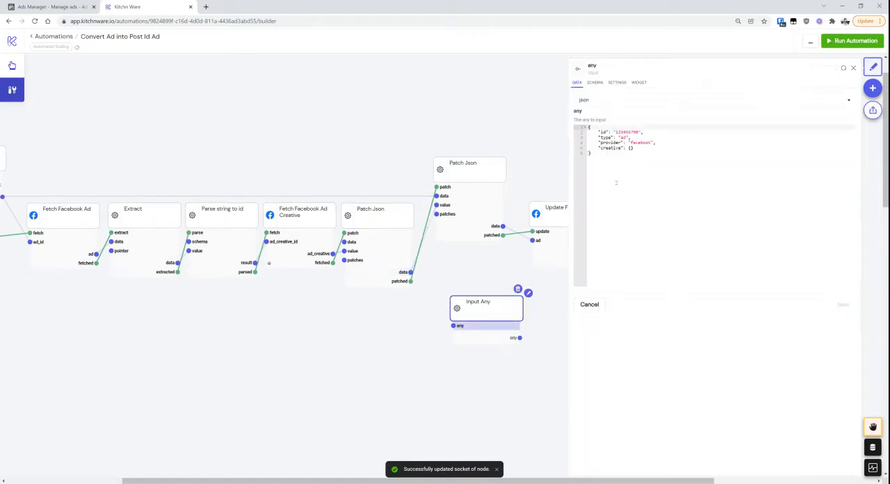
click(638, 147)
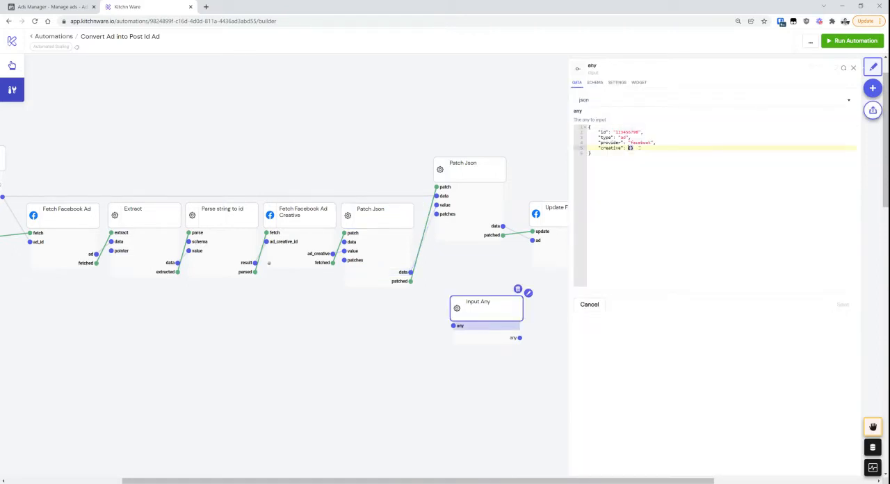
key(ctrl+v)
click(841, 304)
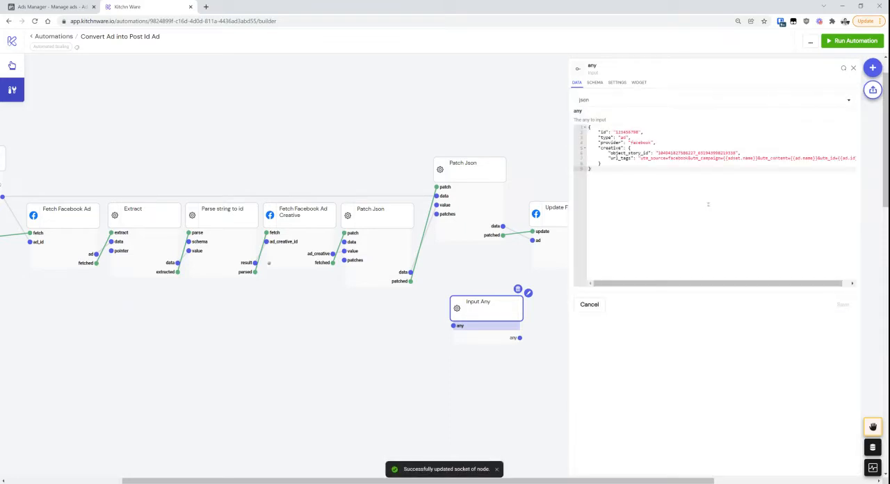
Examine the id and the creative object's object_story_id and url_tags entries in the Input Any node's JSON
click(601, 164)
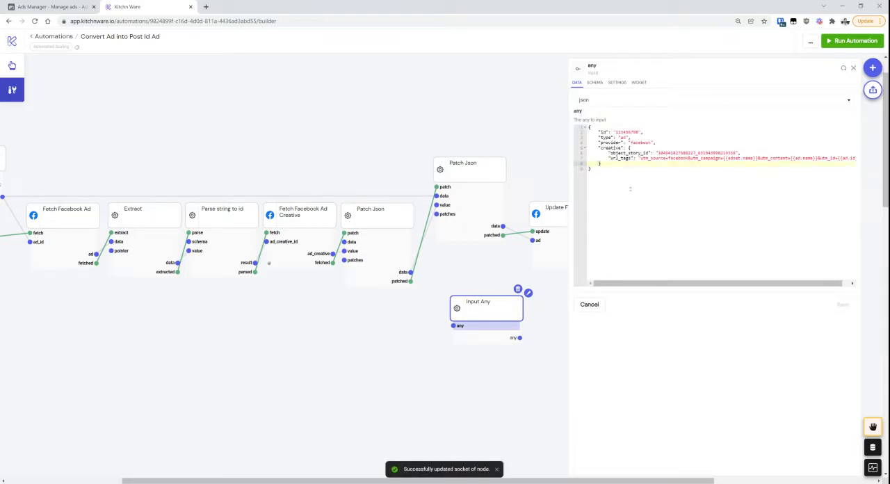
key(Down)
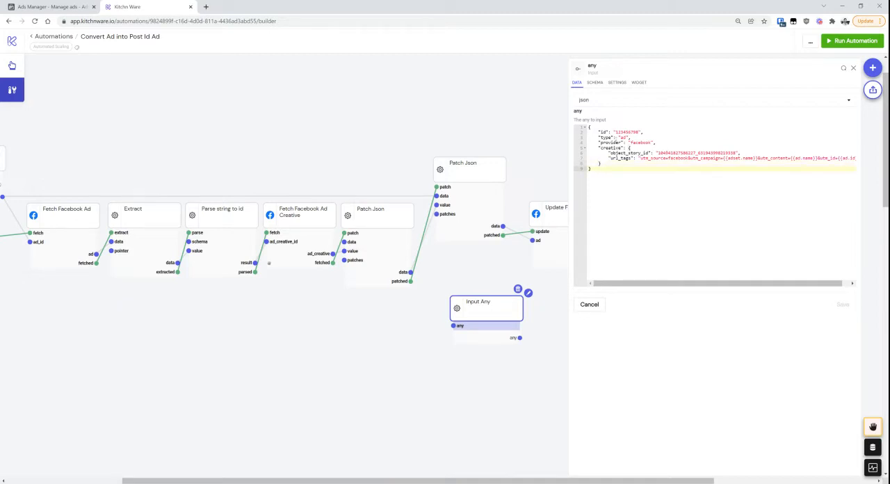
double_click(615, 133)
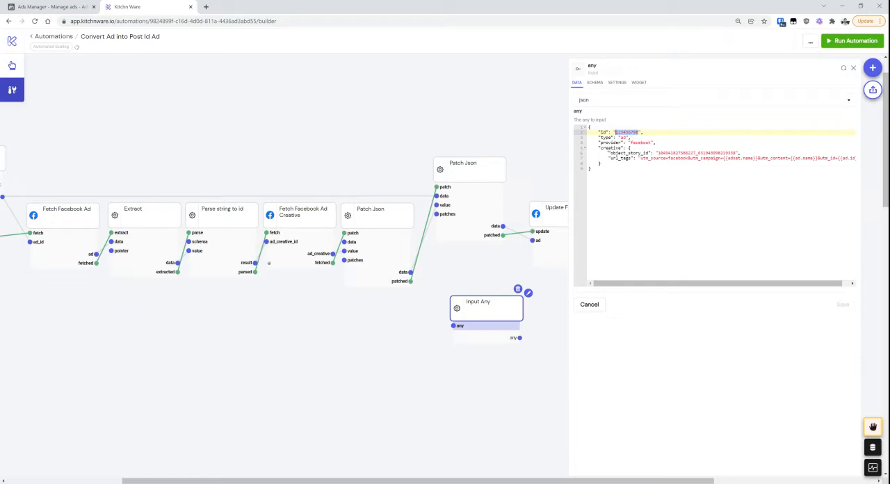
drag(595, 148, 616, 169)
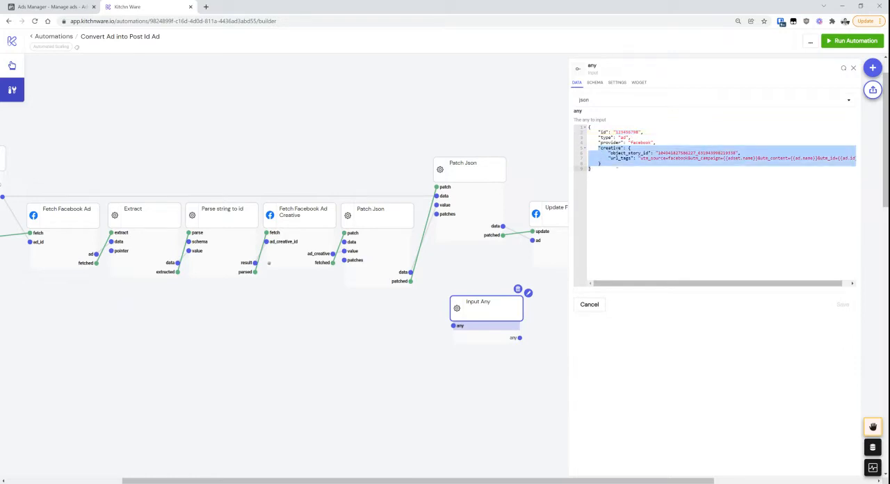
click(617, 165)
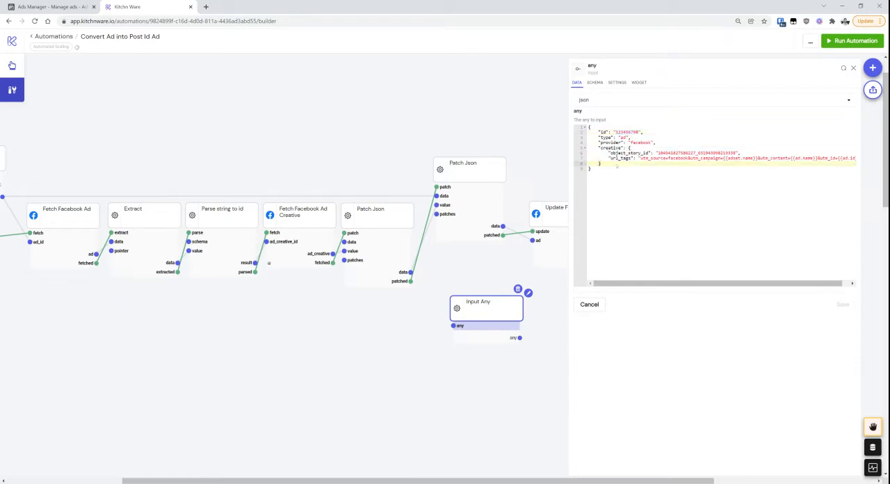
drag(627, 153, 632, 160)
click(631, 169)
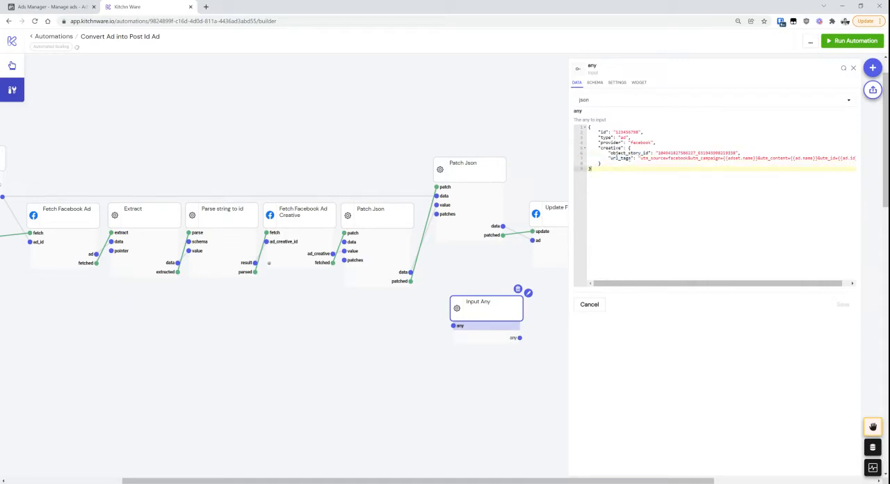
click(627, 159)
click(629, 169)
Review the Select Facebook Ad Id node's ad_id output, including its context and ui sections
scroll(560, 473, left, 5)
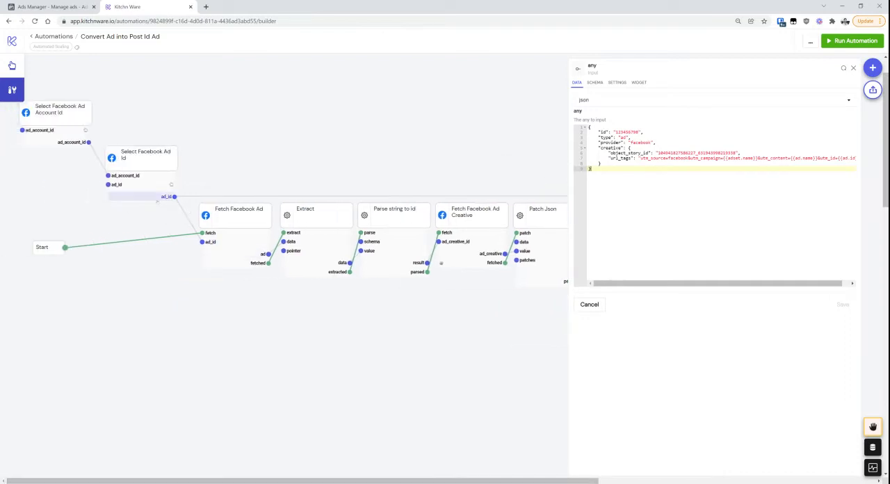
click(157, 198)
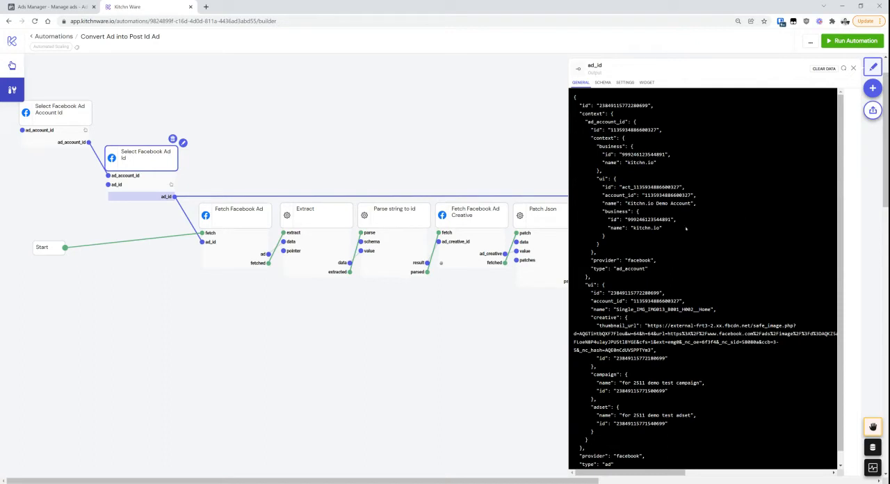
key(ctrl+minus)
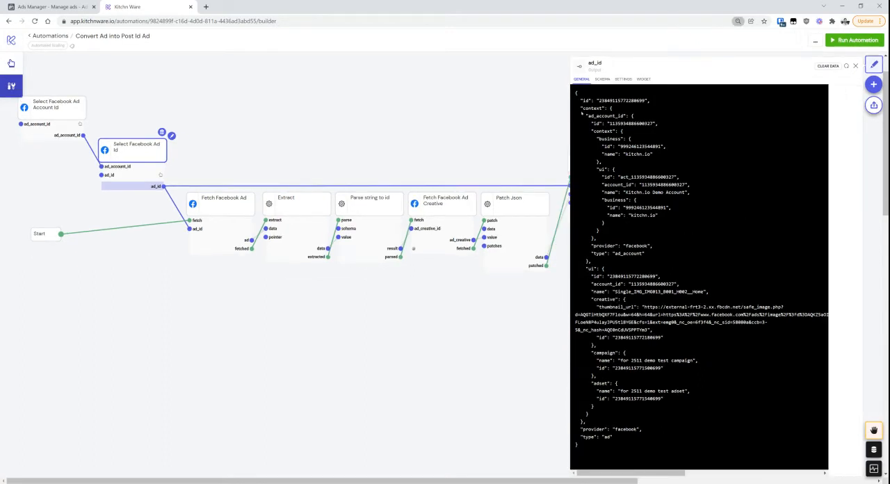
drag(581, 108, 589, 422)
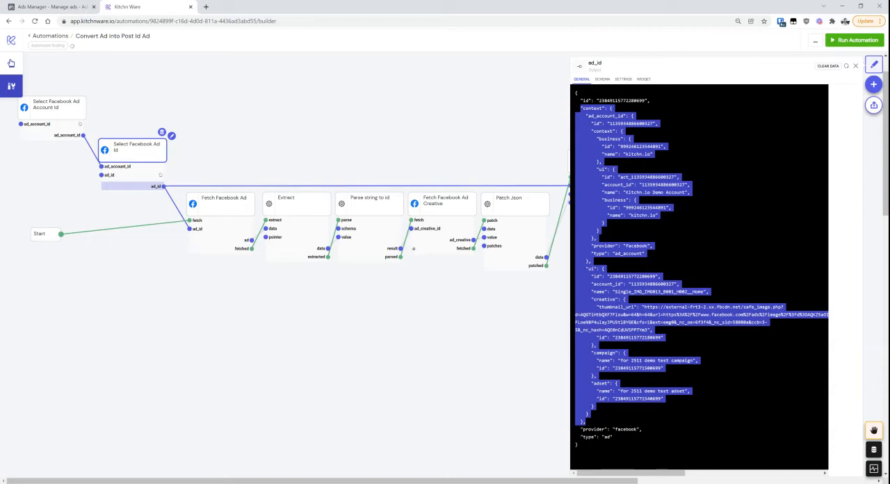
click(855, 66)
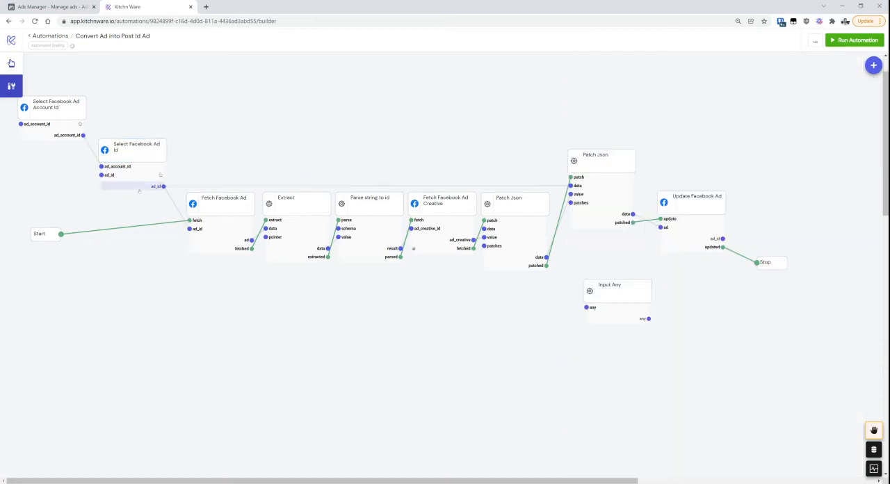
Check the ad_id link into the second Patch Json node's data input and the first Patch Json node's data output
drag(164, 186, 572, 186)
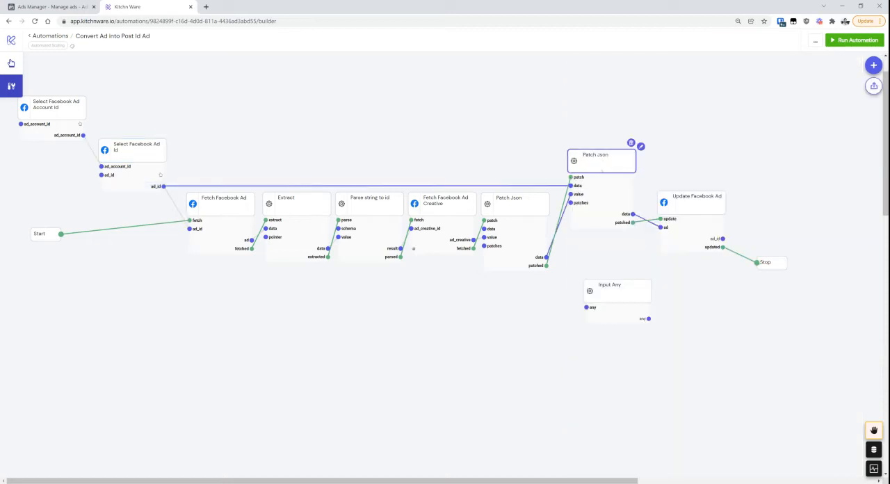
click(602, 186)
click(856, 66)
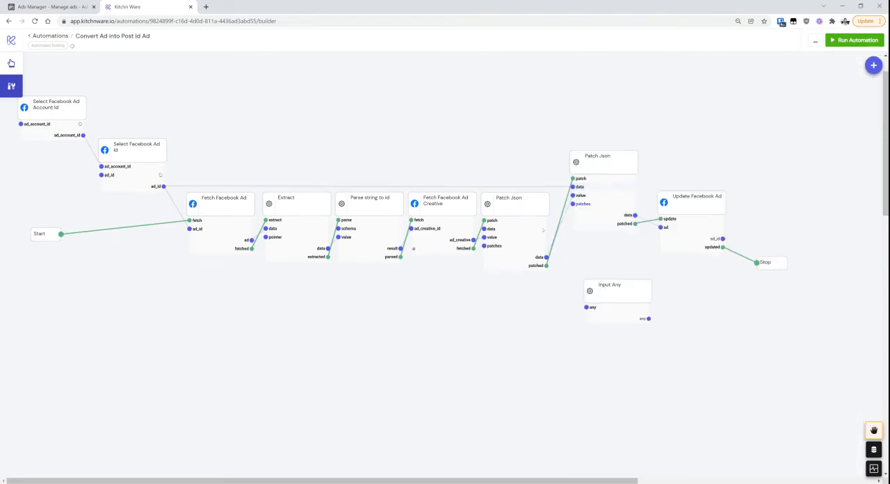
click(530, 257)
drag(654, 183, 576, 91)
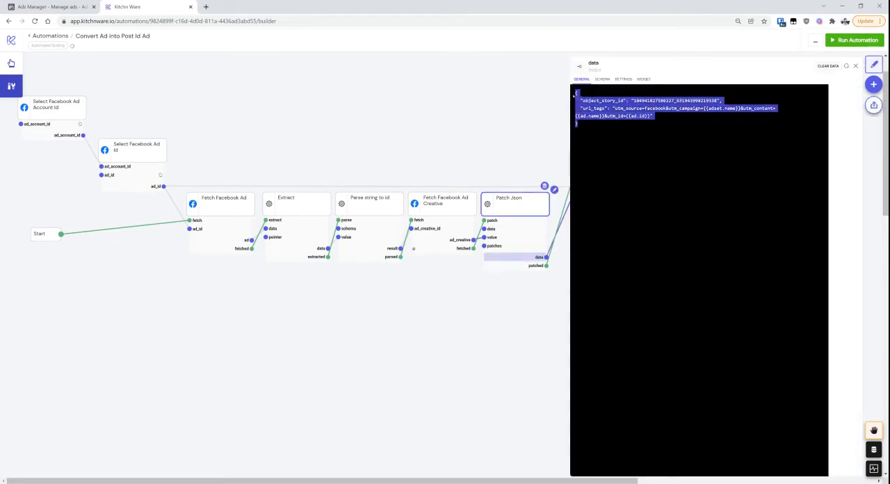
click(617, 88)
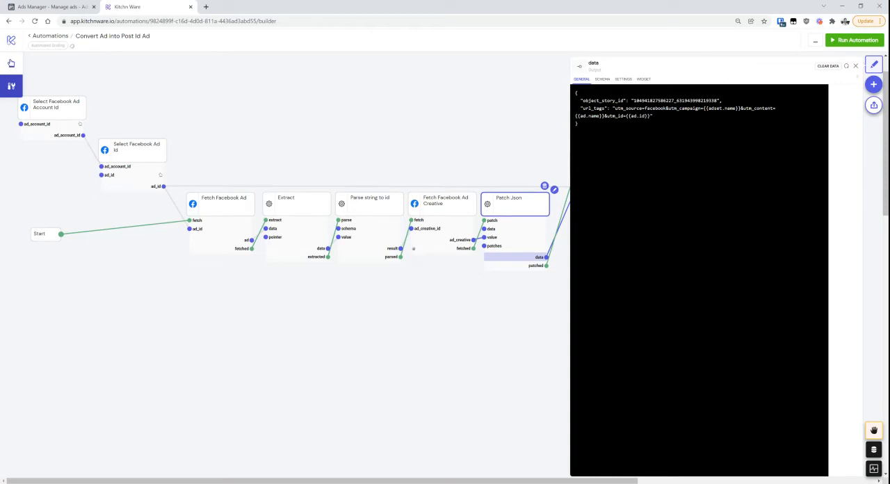
click(855, 66)
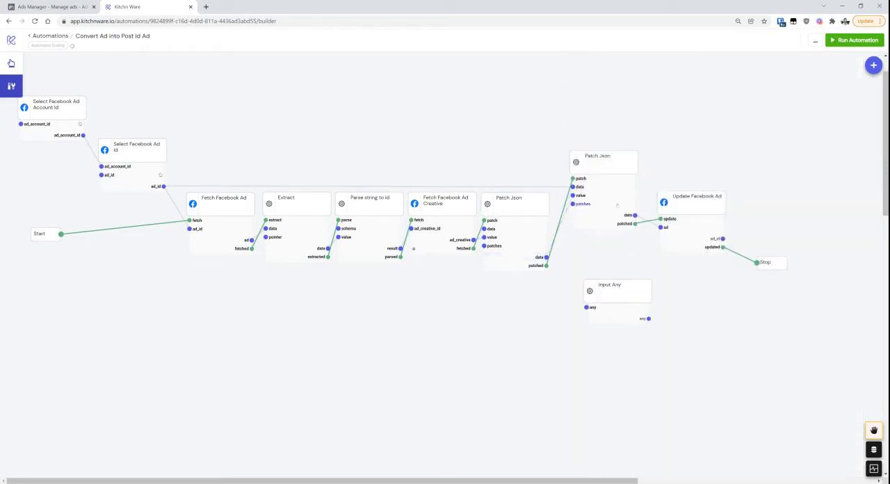
Review the add patch with path /creative and value "$input.value" in the second Patch Json node's patches input
click(616, 206)
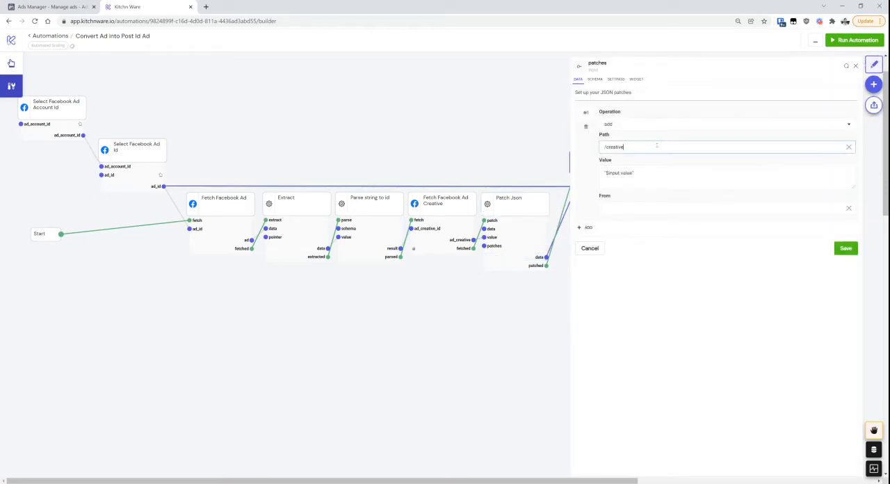
drag(659, 144, 613, 148)
click(638, 147)
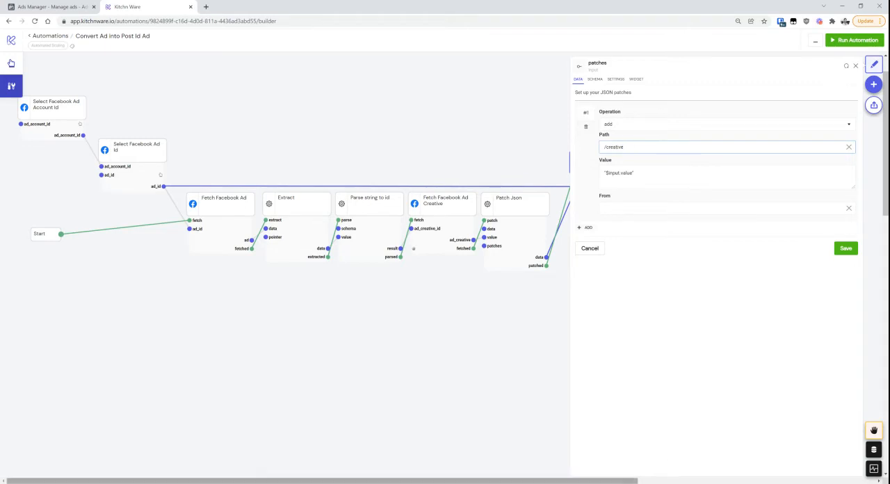
drag(614, 481, 682, 479)
click(639, 176)
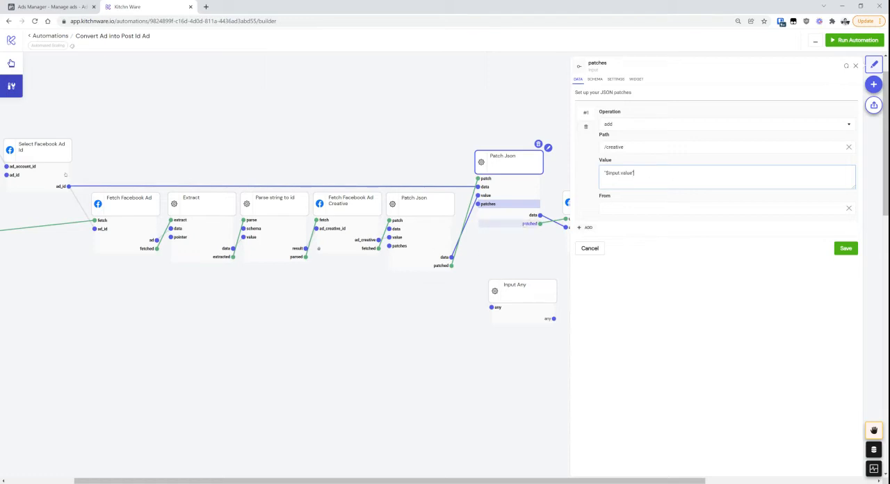
Trigger the second Patch Json node's patch input and examine the context, ui and creative sections of its data output
click(499, 180)
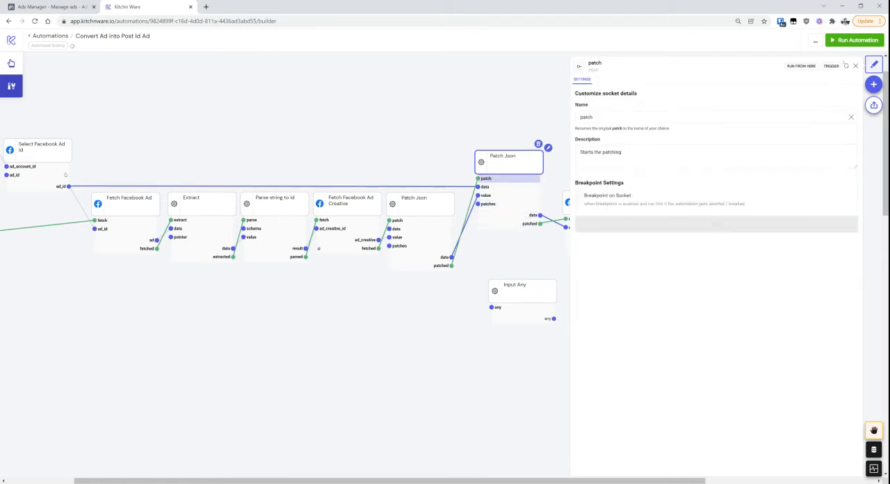
click(832, 66)
click(508, 216)
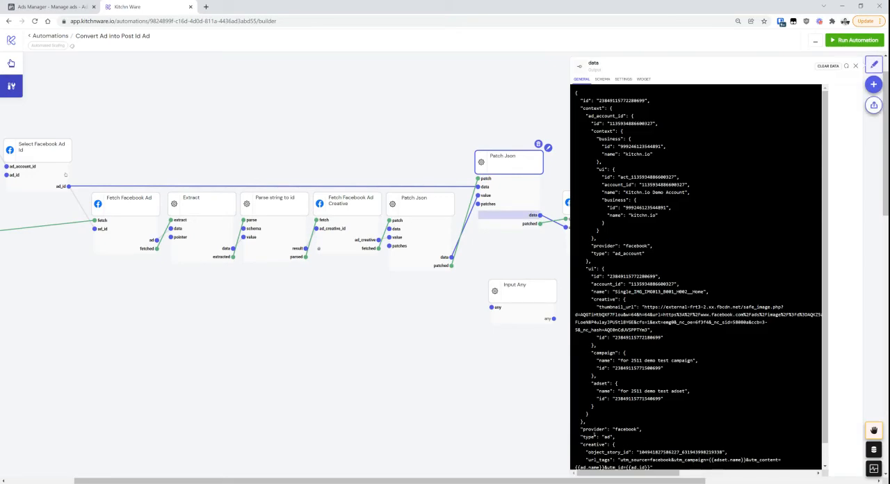
drag(588, 424, 576, 108)
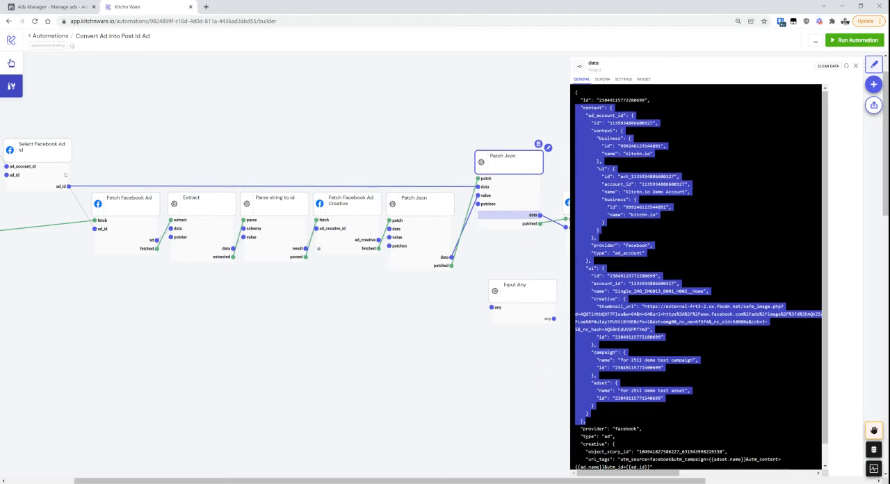
scroll(588, 99, down, 2)
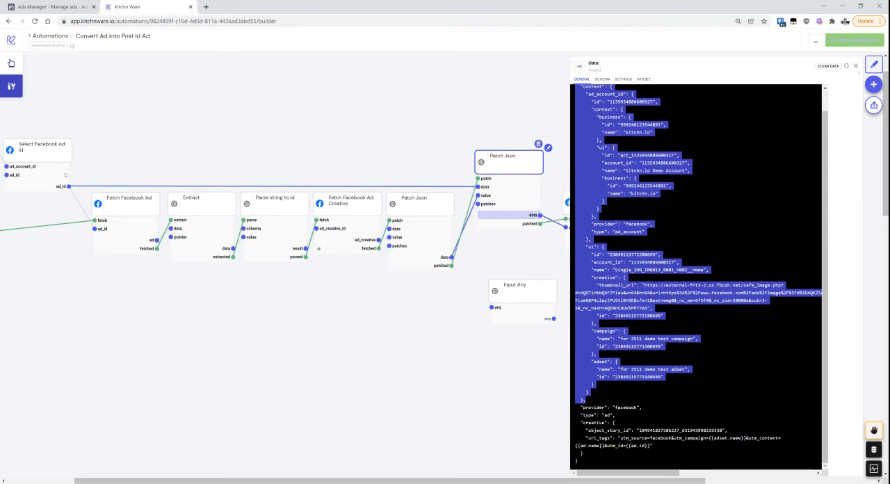
Run the automation from the Update Facebook Ad node's update input
click(855, 65)
click(587, 227)
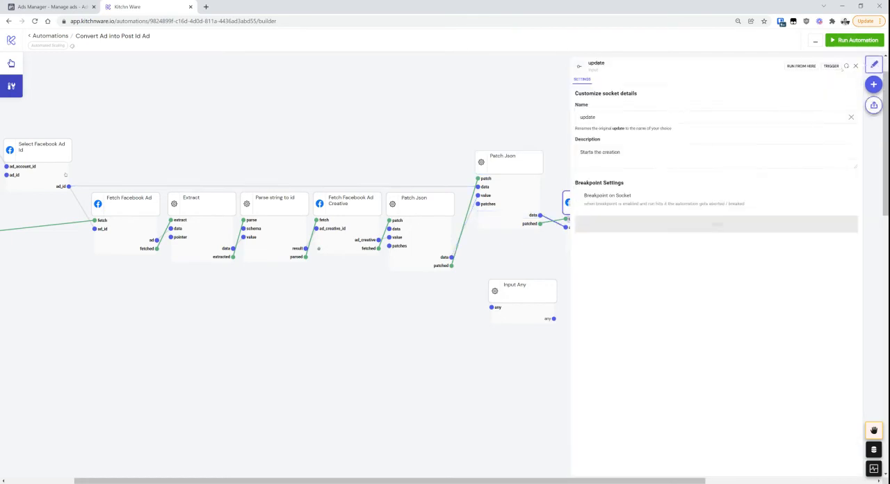
click(805, 66)
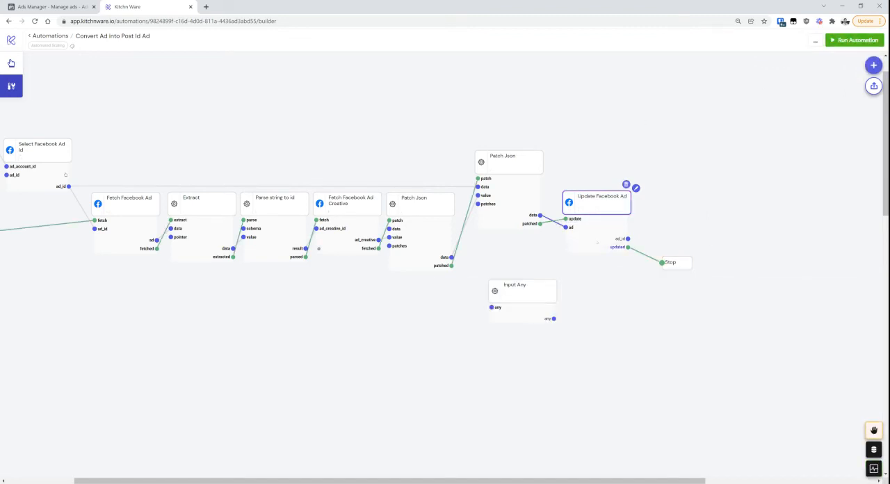
Delete the Input Any node along with its data
click(538, 292)
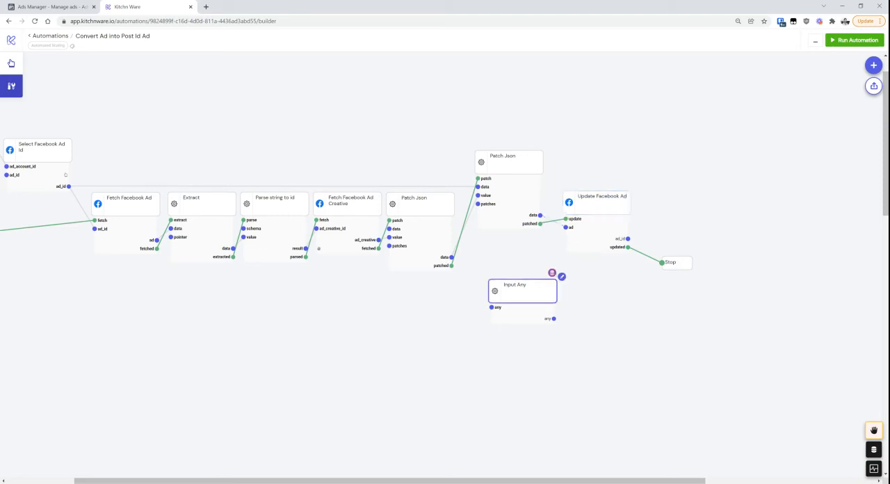
click(552, 273)
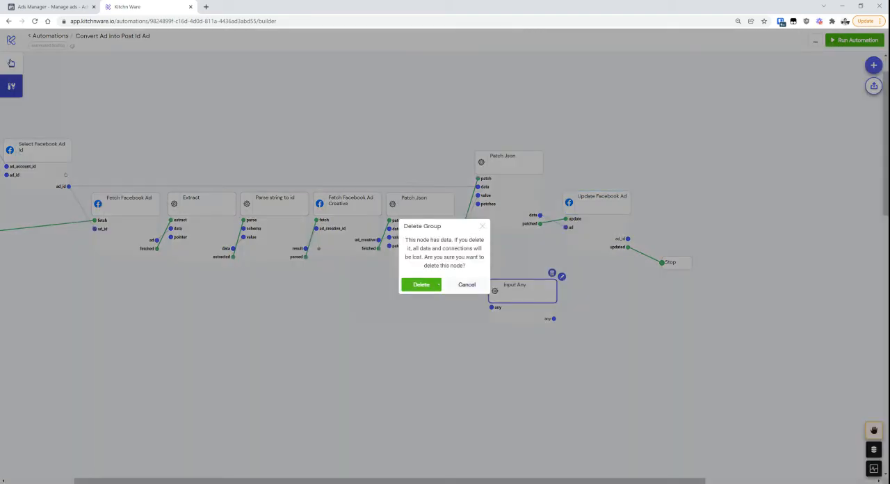
click(421, 284)
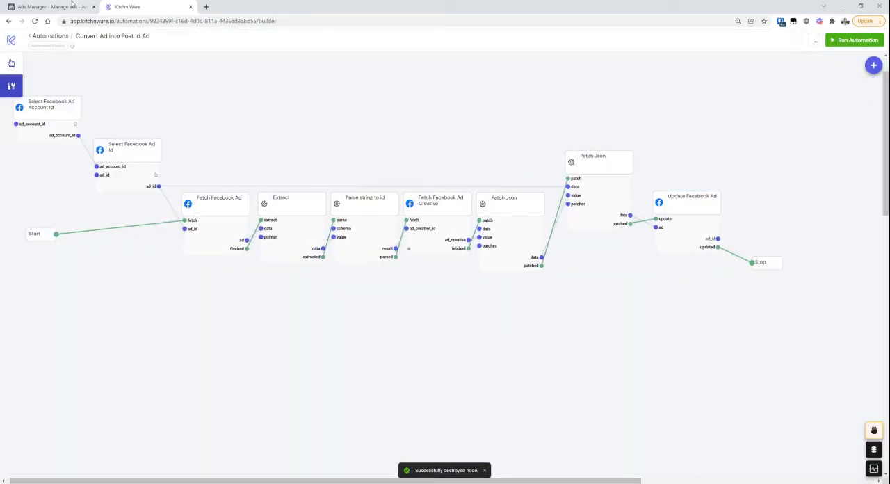
Switch to Ads Manager, review the Single_IMG_IMG013_B001_H002__Home ad's setup, creative, tracking and URL parameters, and close its editor
click(74, 6)
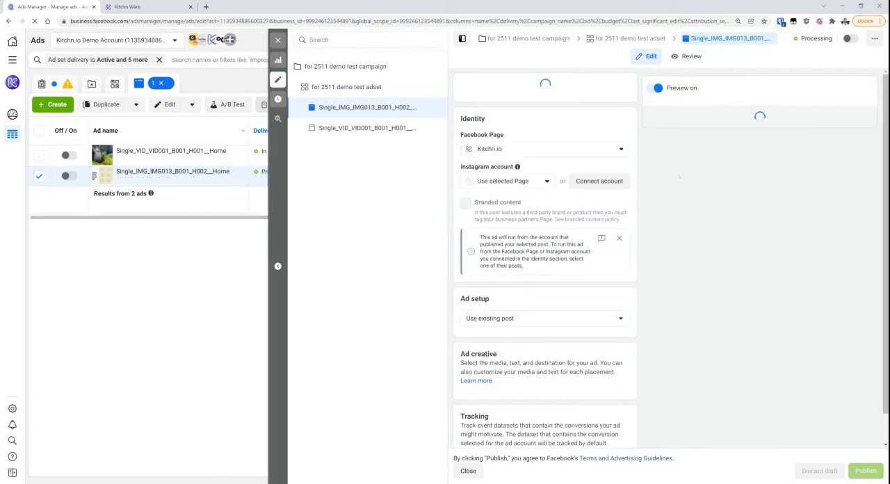
scroll(515, 221, down, 2)
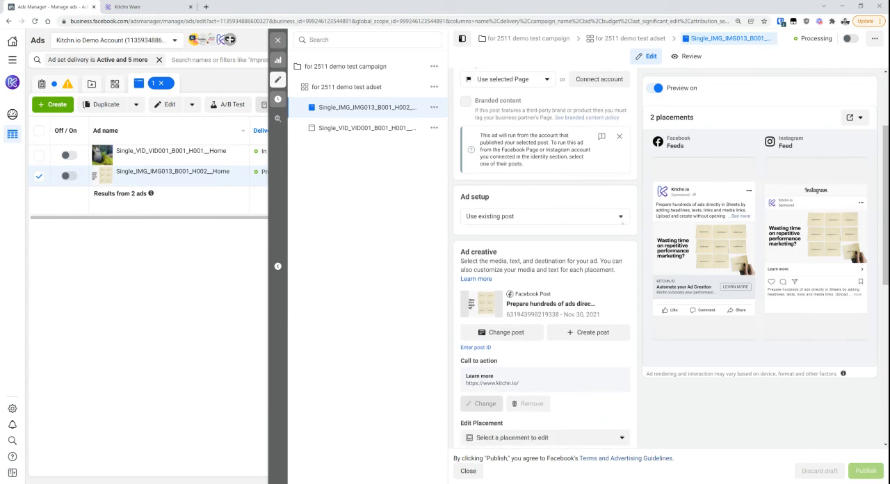
scroll(545, 257, down, 3)
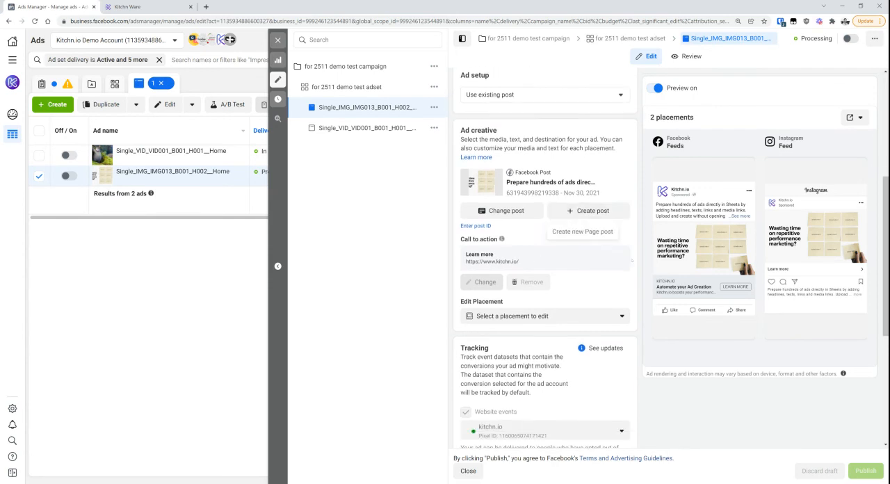
scroll(571, 360, down, 6)
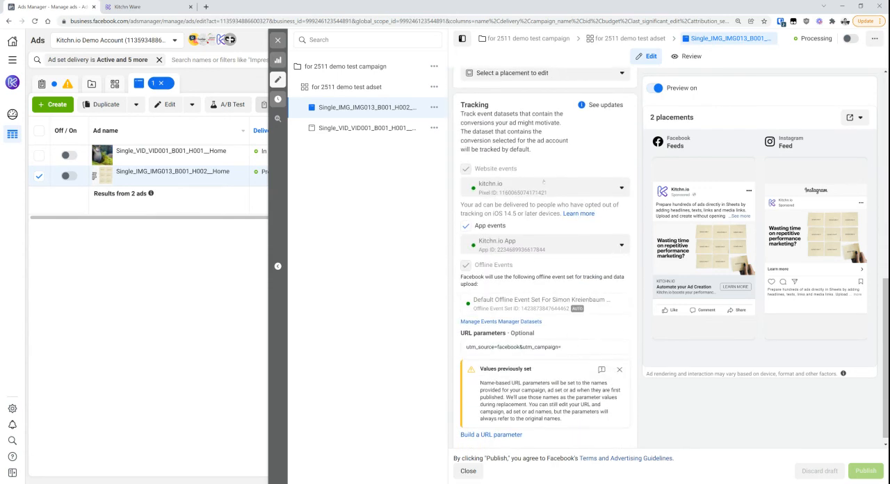
scroll(544, 182, up, 9)
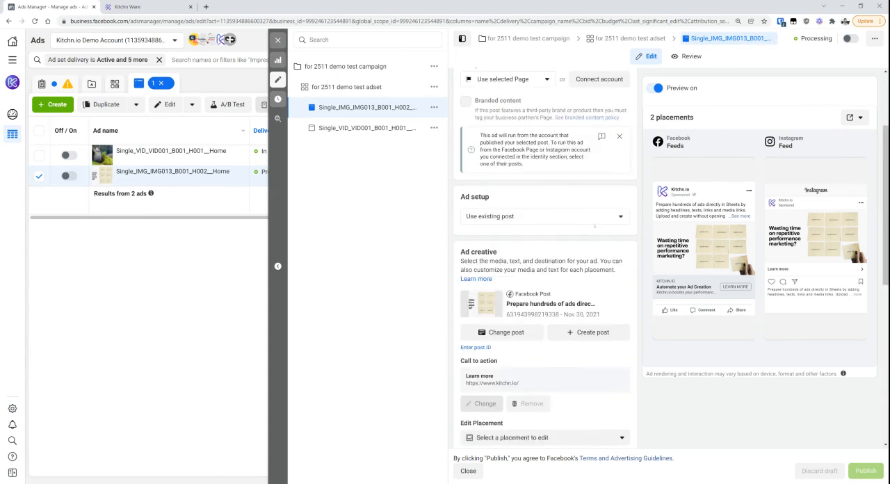
scroll(527, 307, down, 1)
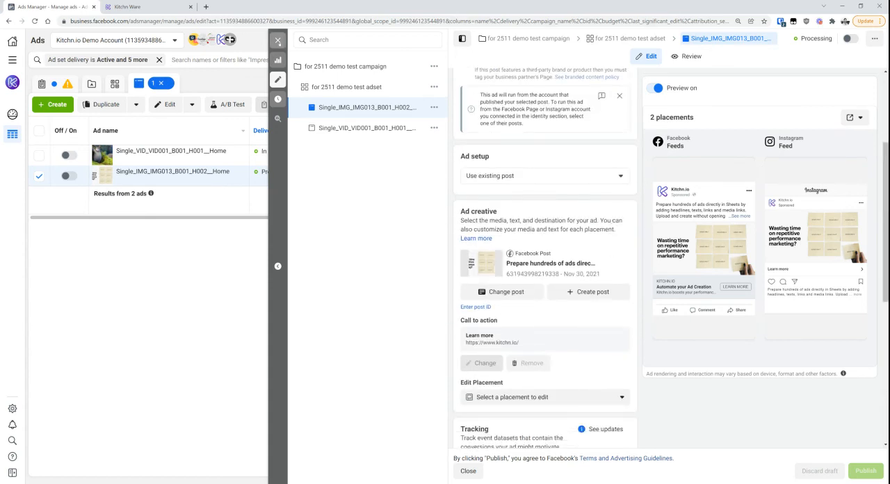
click(277, 40)
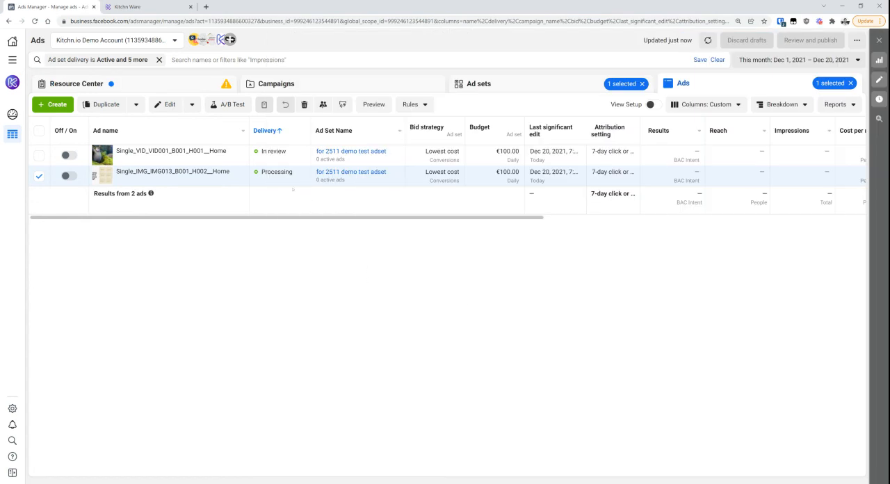
Switch back to the Kitchn automation and trace the flow from Fetch Facebook Ad through Fetch Facebook Ad Creative to Update Facebook Ad
key(ctrl+Tab)
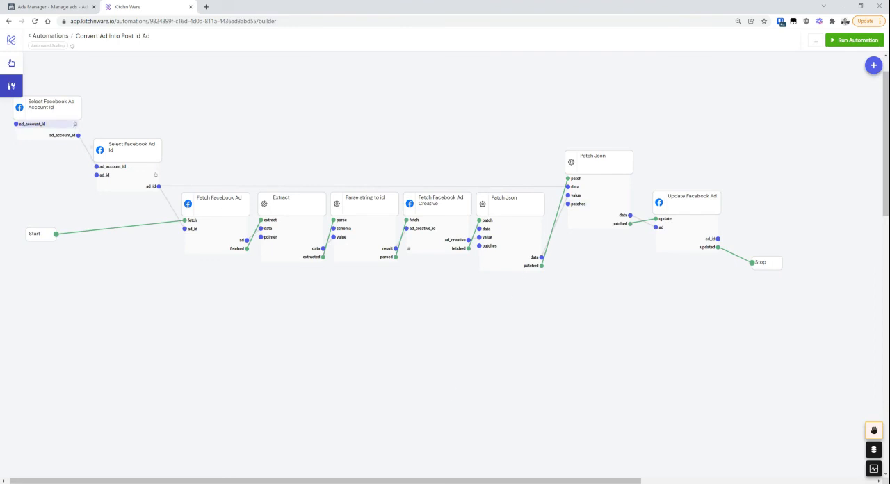
click(235, 201)
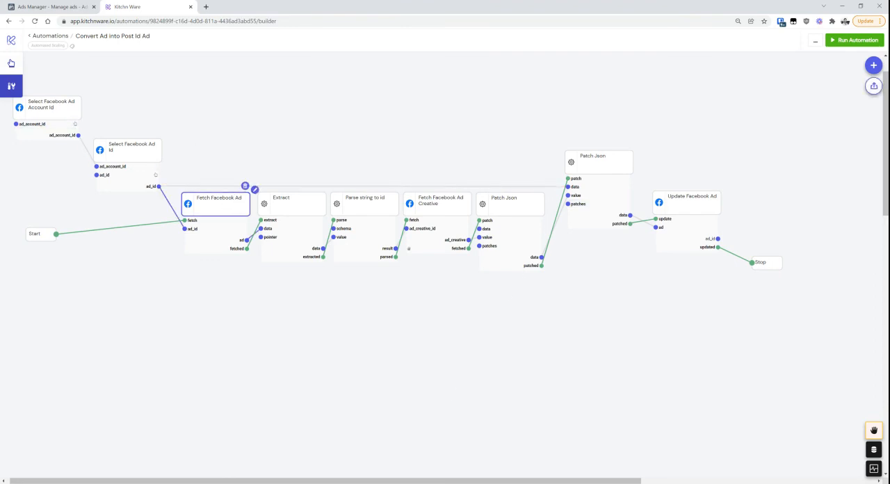
click(434, 203)
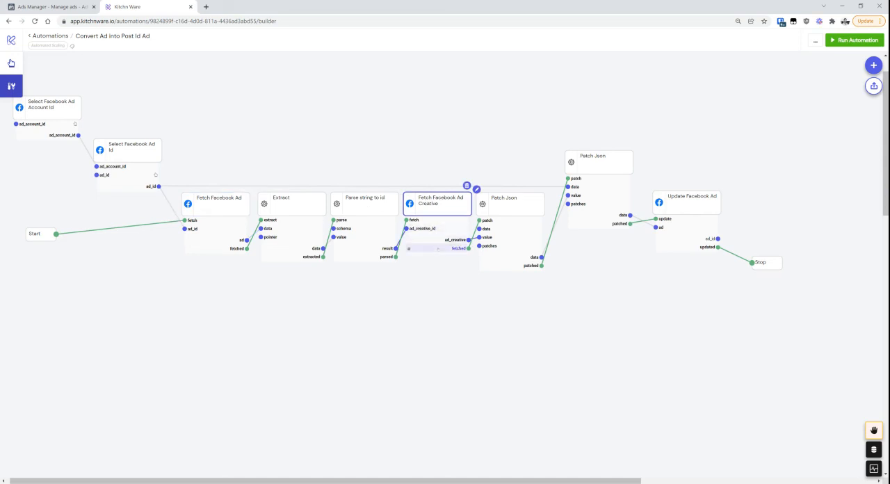
click(438, 248)
click(579, 195)
click(655, 223)
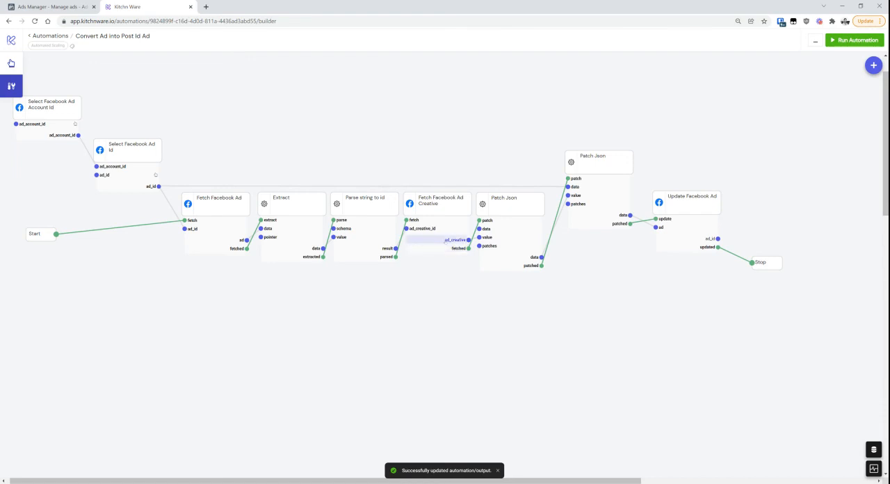
Compare object_story_id in the first Patch Json node's data output with effective_object_story_id in the Fetch Facebook Ad Creative node's ad_creative output
click(510, 208)
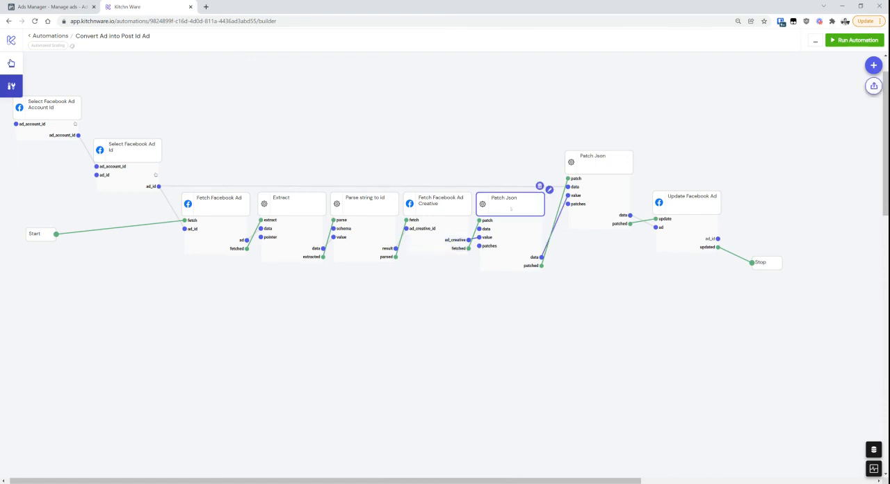
click(514, 256)
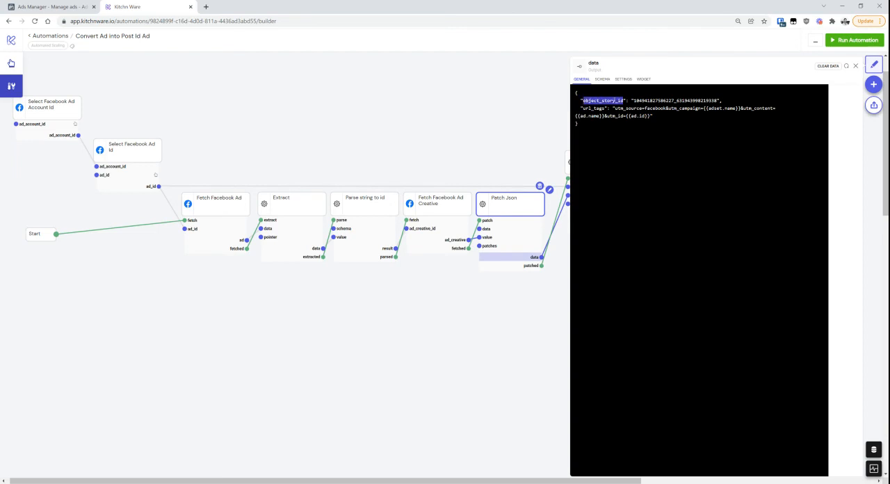
click(622, 134)
click(451, 240)
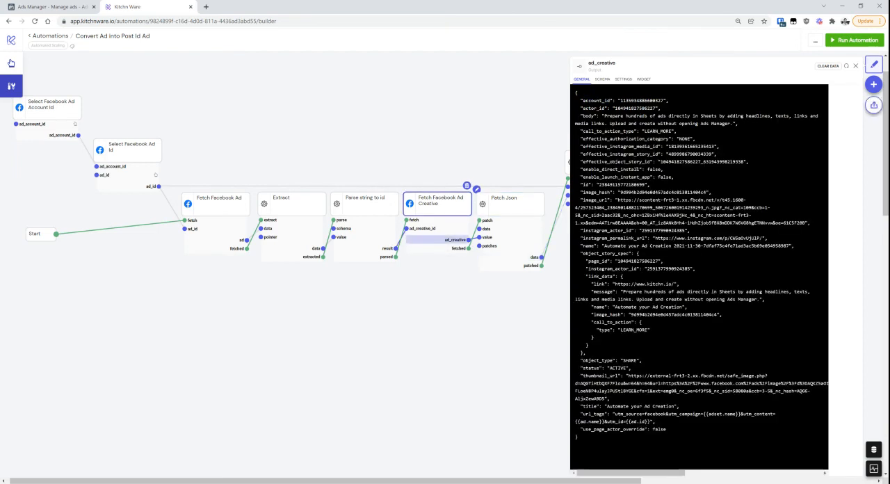
double_click(618, 164)
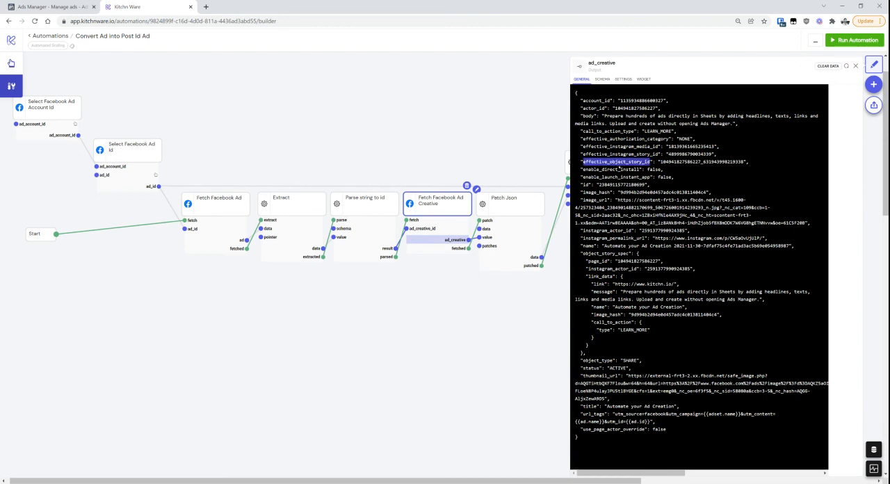
click(629, 176)
double_click(624, 162)
click(514, 257)
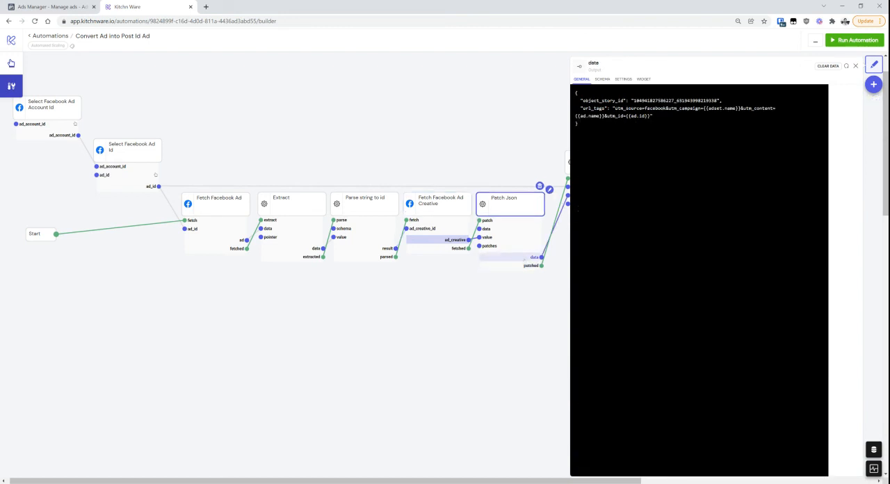
click(498, 304)
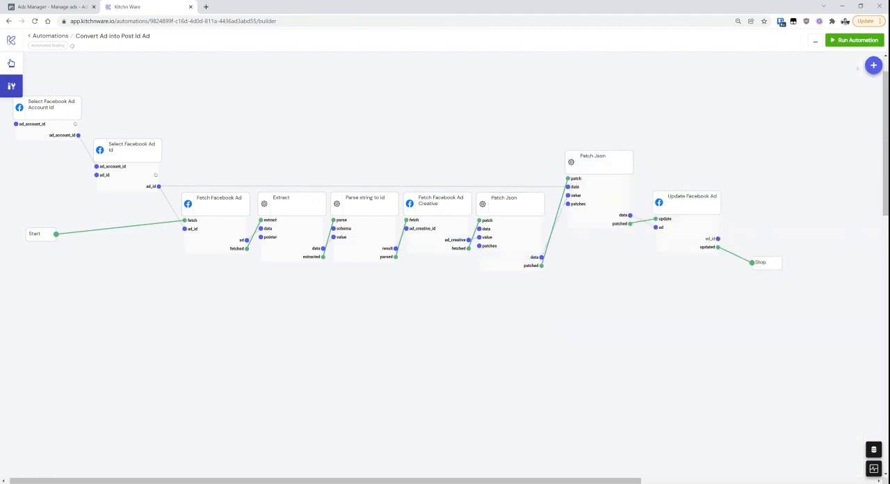
Check the connections of the first Patch Json node and of the Update Facebook Ad node
drag(500, 203, 503, 204)
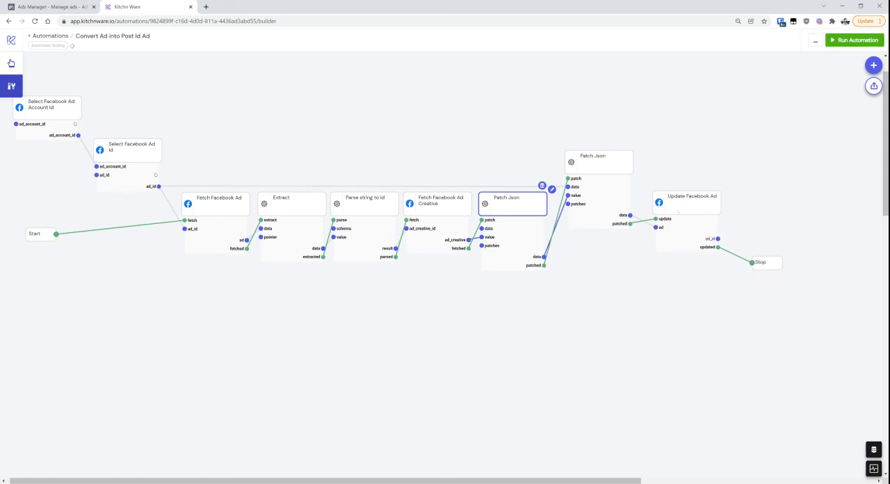
drag(678, 211, 675, 212)
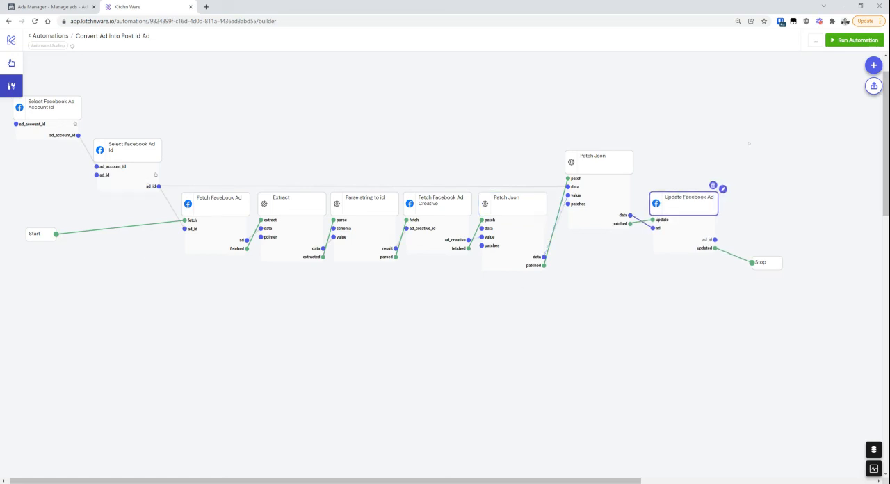